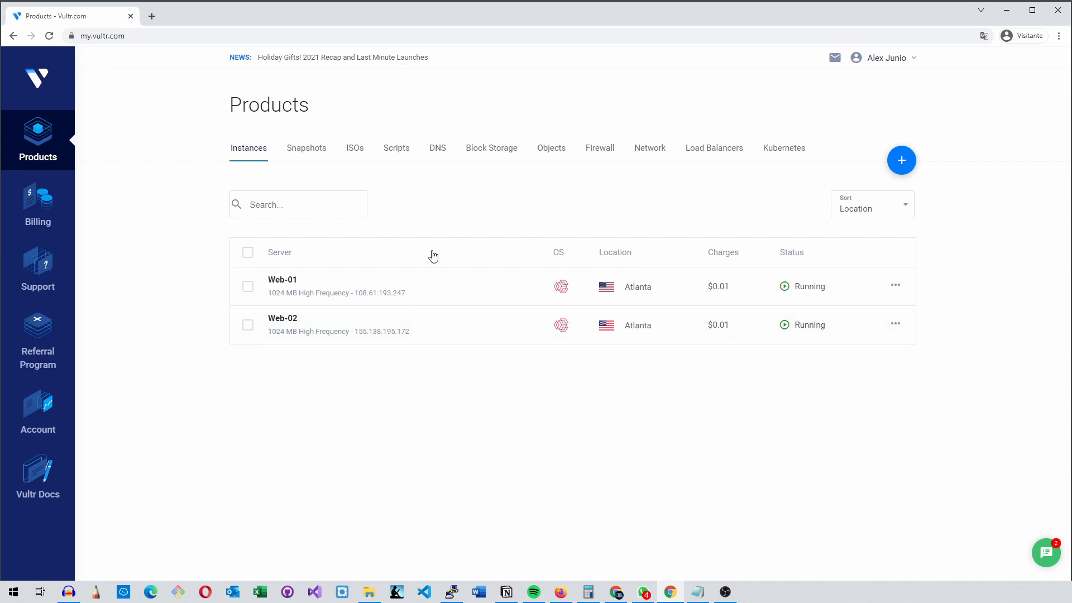
Copy Web-01's IP address from its overview and open 108.61.193.247 in a new browser tab
left_click(284, 282)
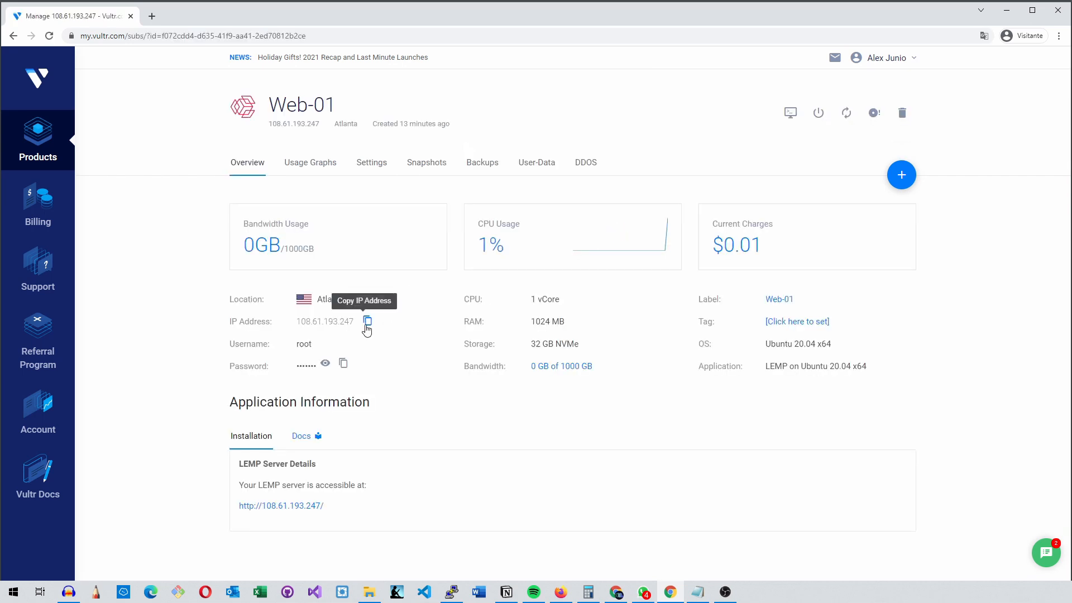
left_click(367, 322)
key("ctrl+t")
right_click(187, 36)
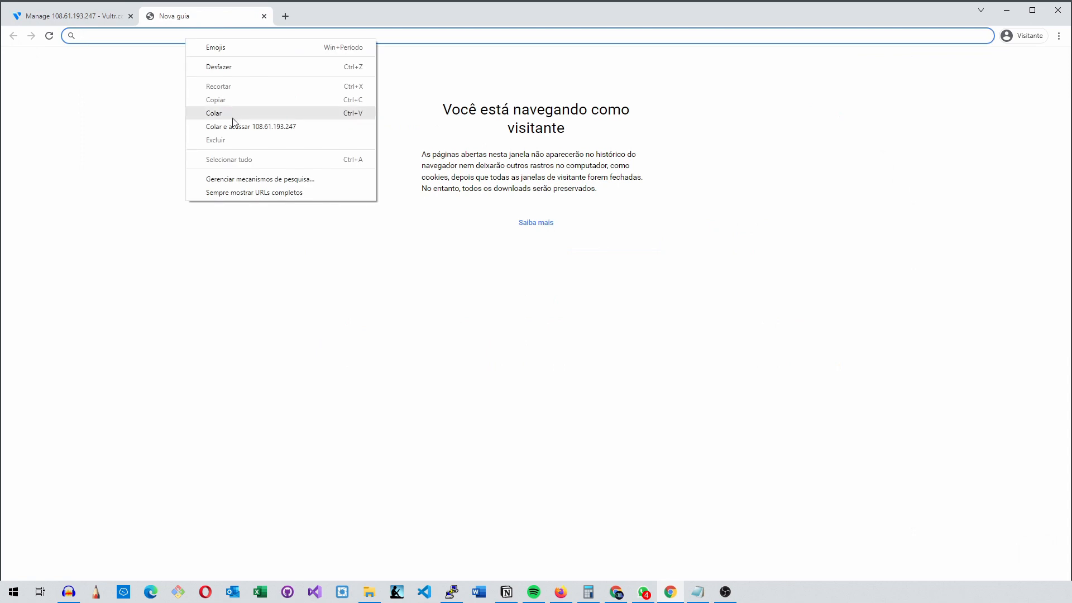
left_click(235, 127)
Go to Web-02's overview from the instance list and open its address, 155.138.195.172, in another new browser tab
left_click(102, 17)
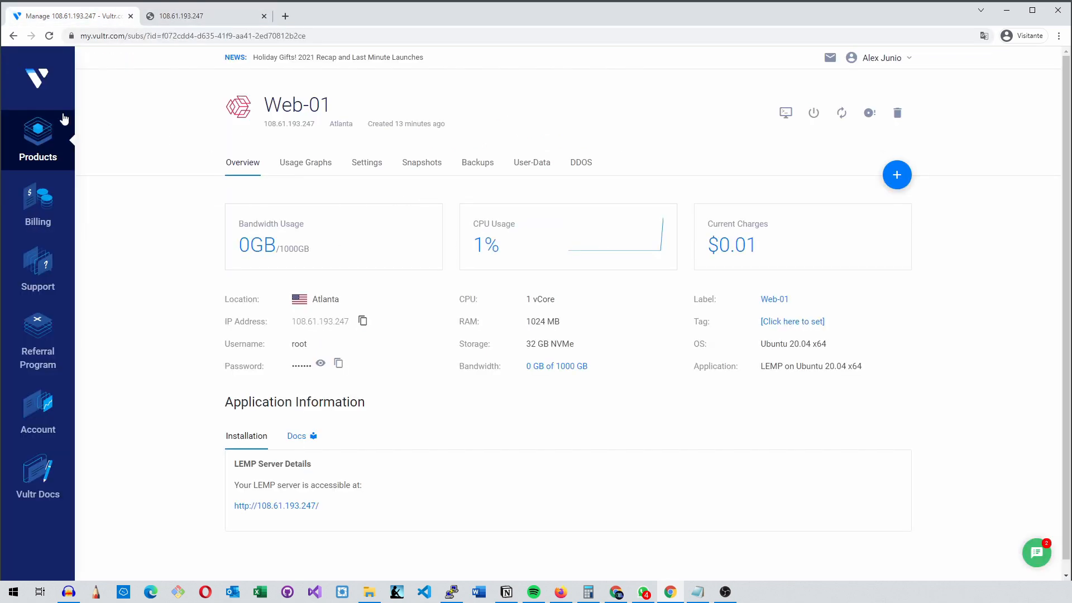
left_click(46, 141)
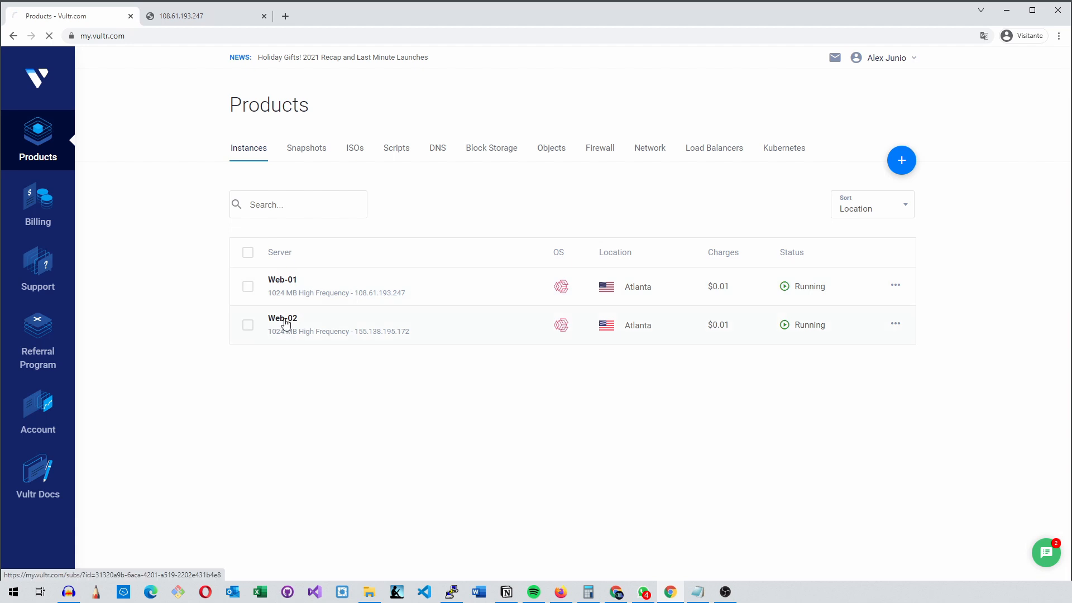
left_click(284, 323)
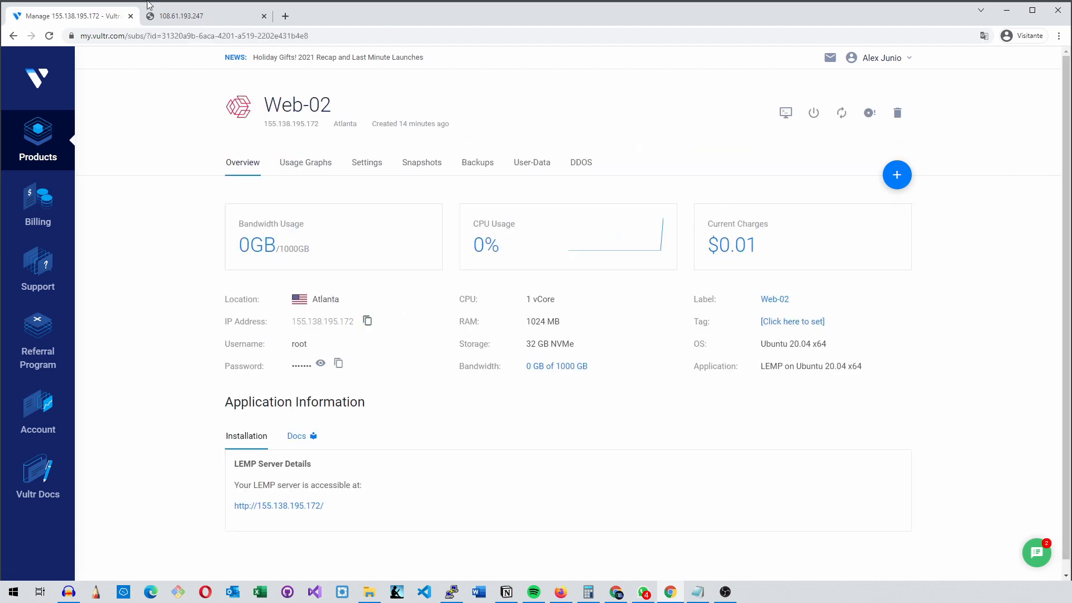
left_click(156, 13)
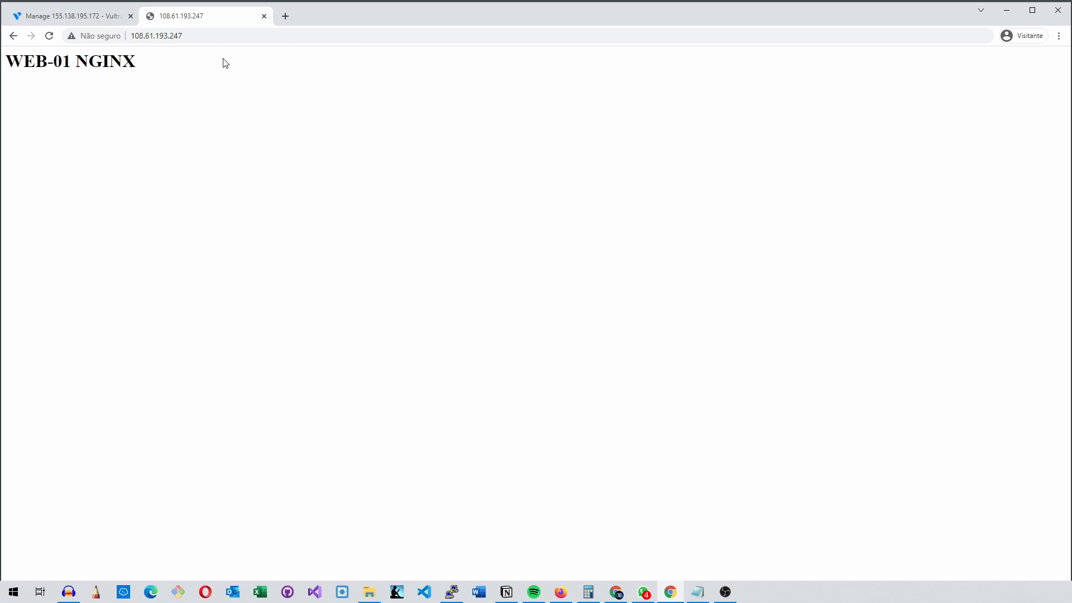
left_click(285, 15)
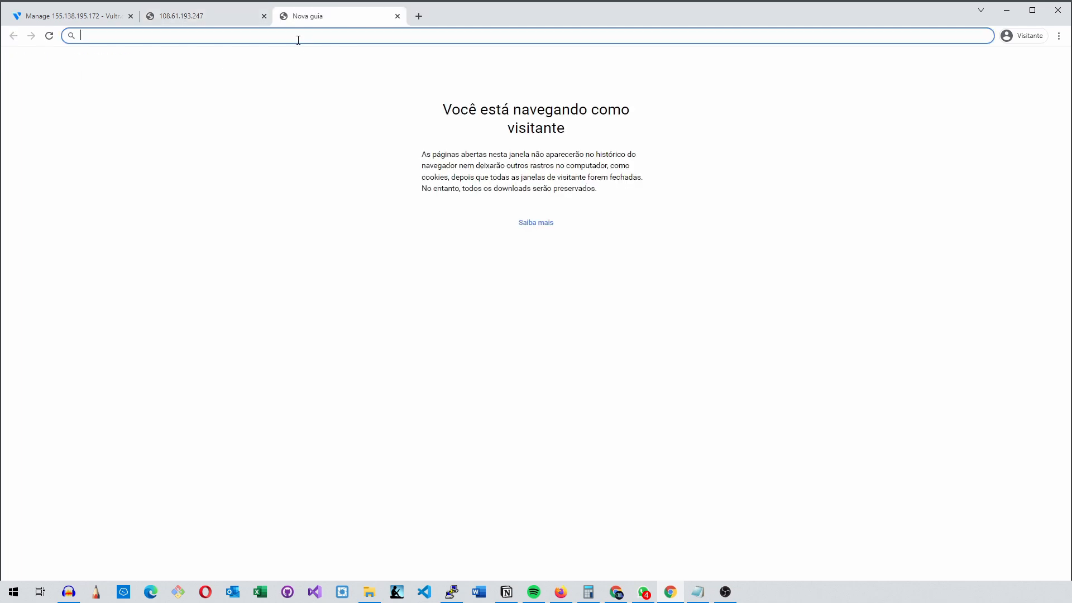
right_click(298, 38)
left_click(337, 128)
Compare the Web-01 and Web-02 entries in the instance list with the page heading each server displays
left_click(78, 20)
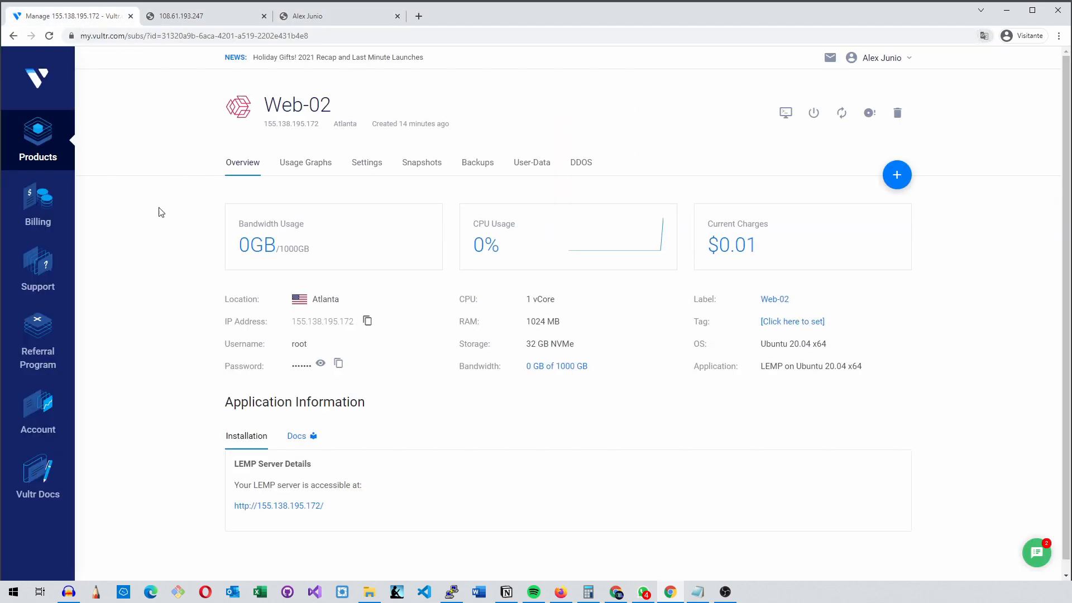
left_click(56, 146)
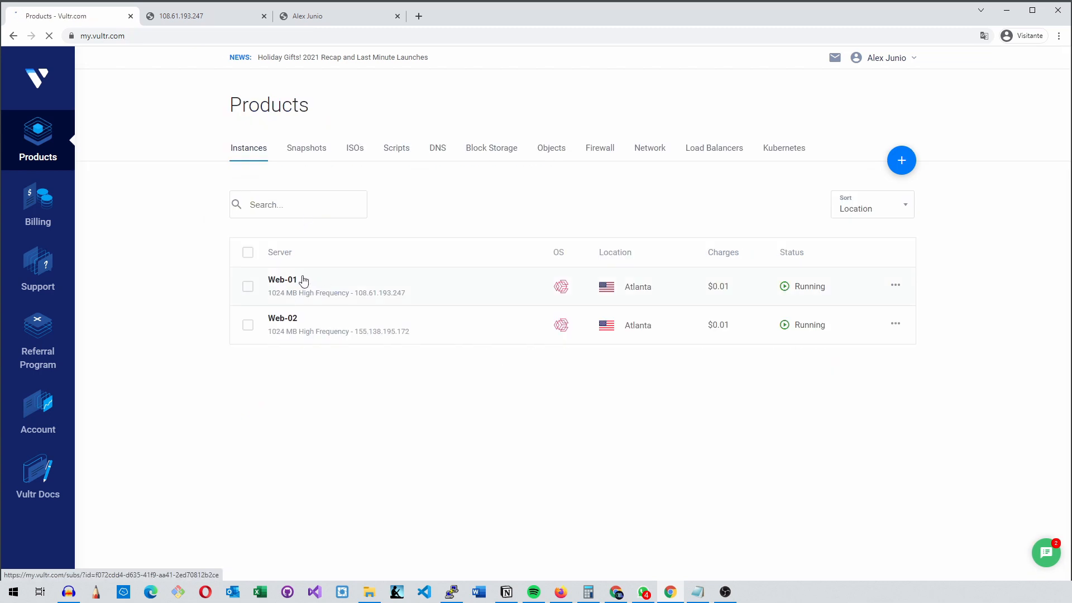
left_click(203, 13)
left_click_drag(165, 71, 14, 61)
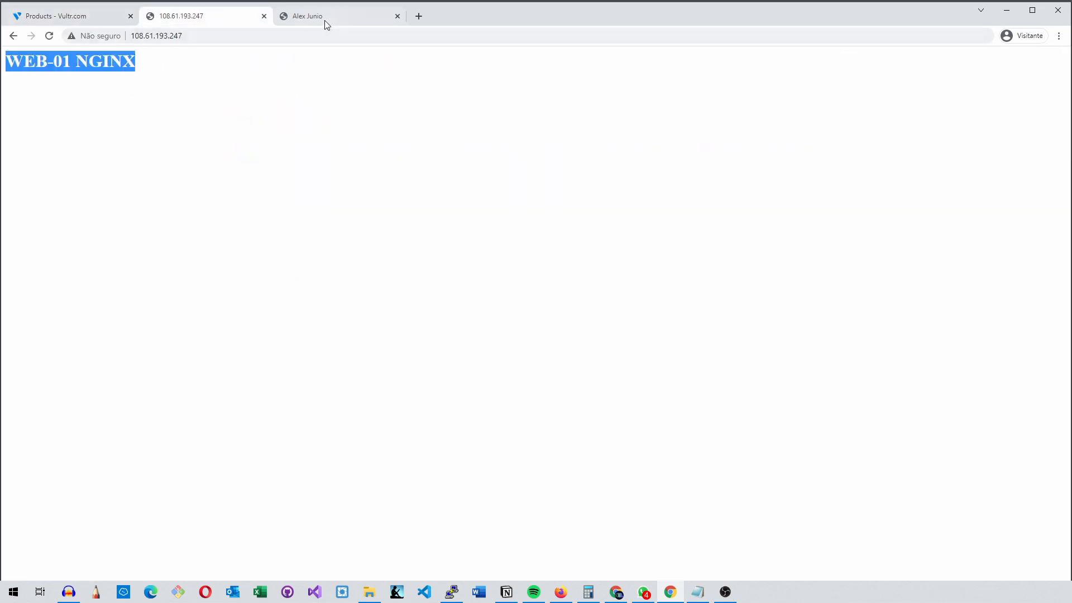
left_click(68, 19)
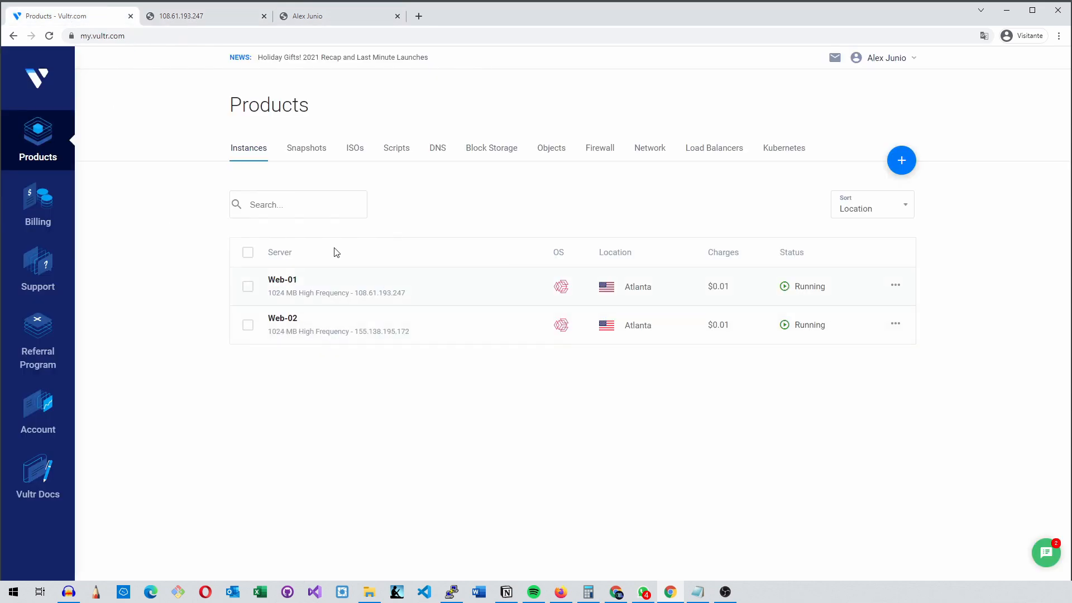
left_click(346, 14)
left_click_drag(199, 73, 8, 65)
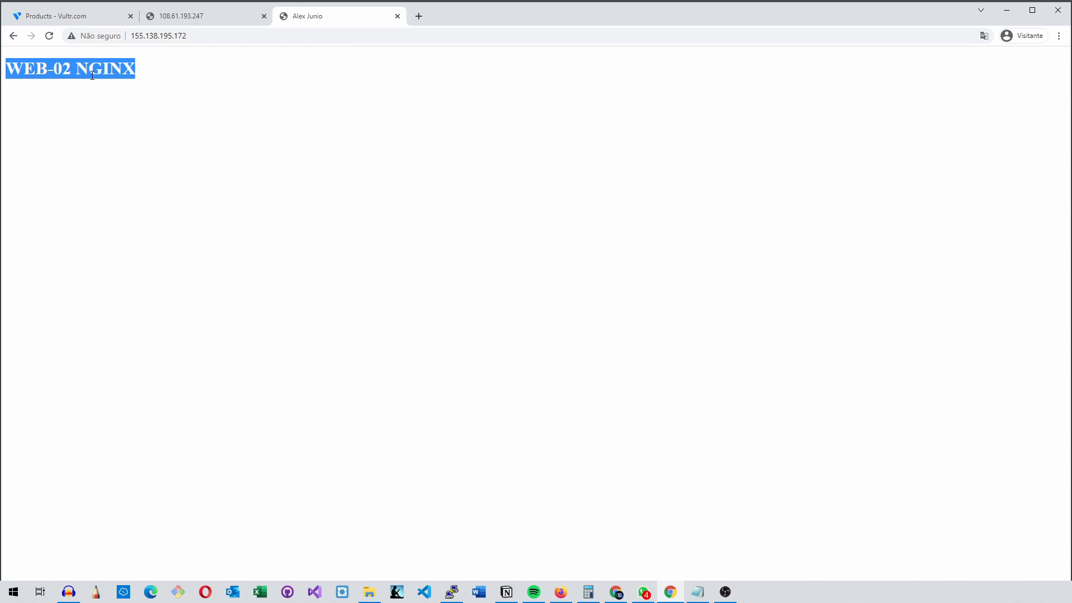
left_click(48, 22)
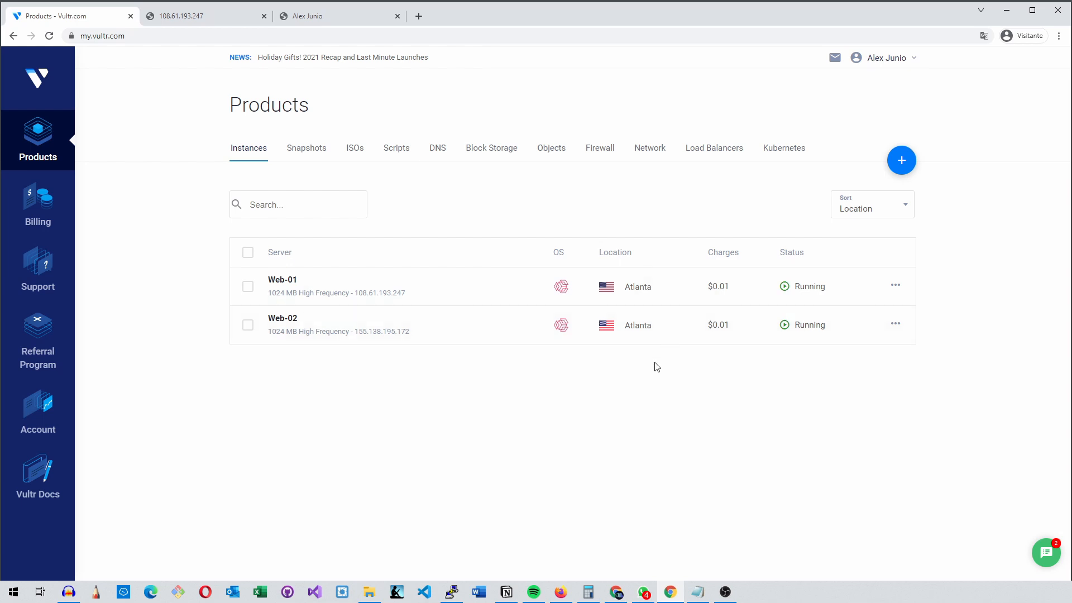
Start adding a new load balancer to the account
left_click(724, 152)
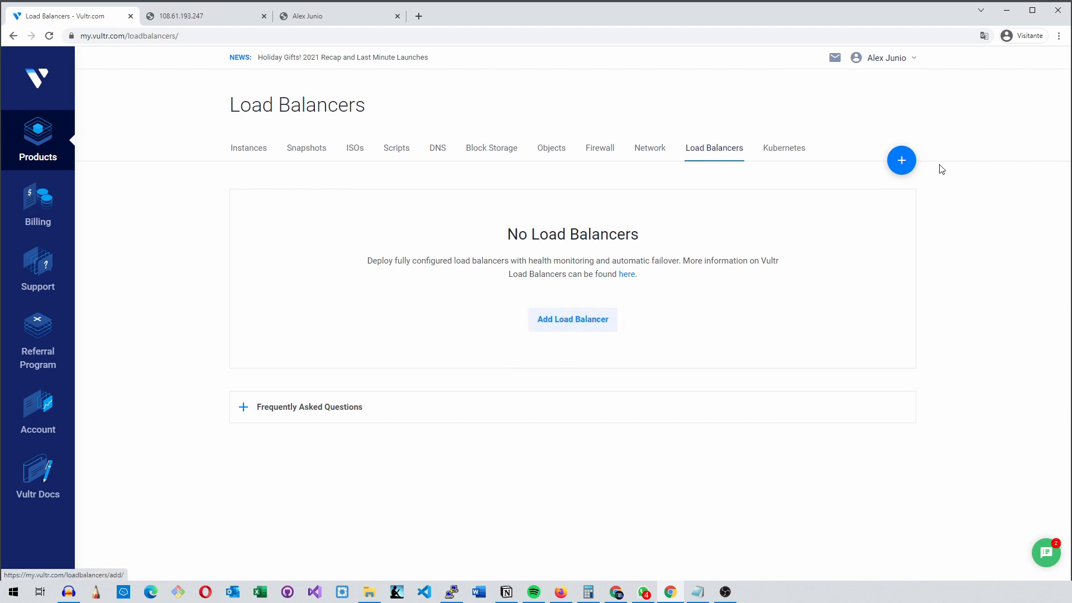
left_click(896, 163)
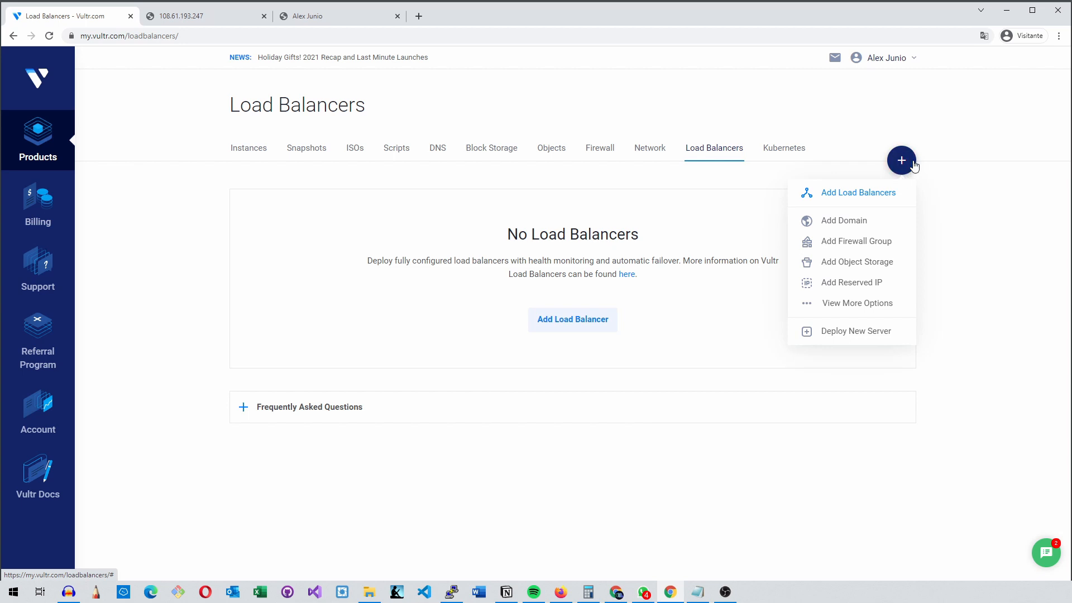
left_click(860, 198)
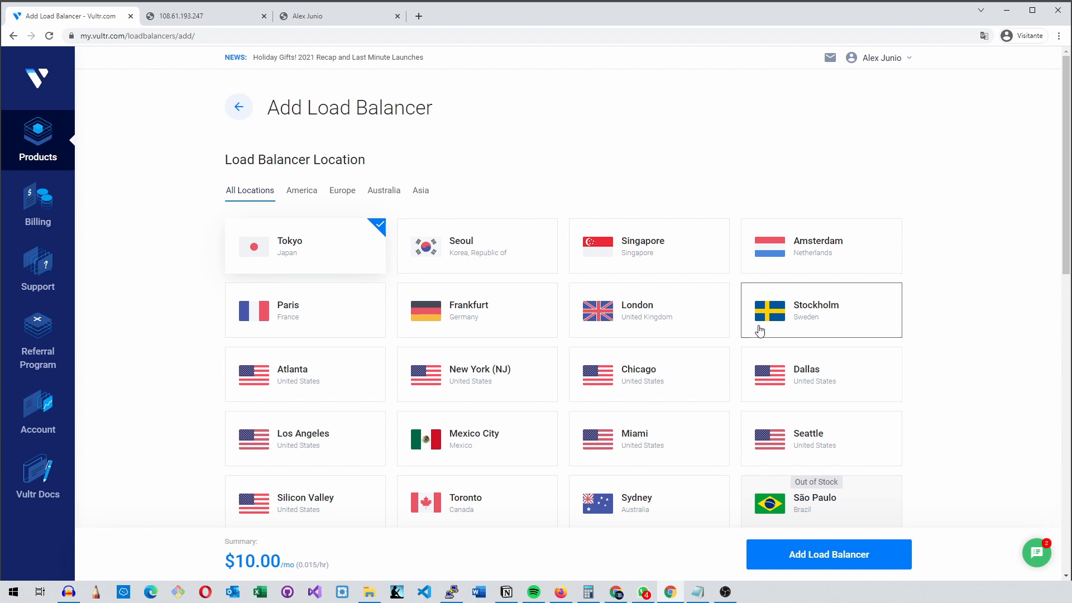
Check the servers' location in a separate products tab and set the load balancer location to Atlanta
right_click(36, 129)
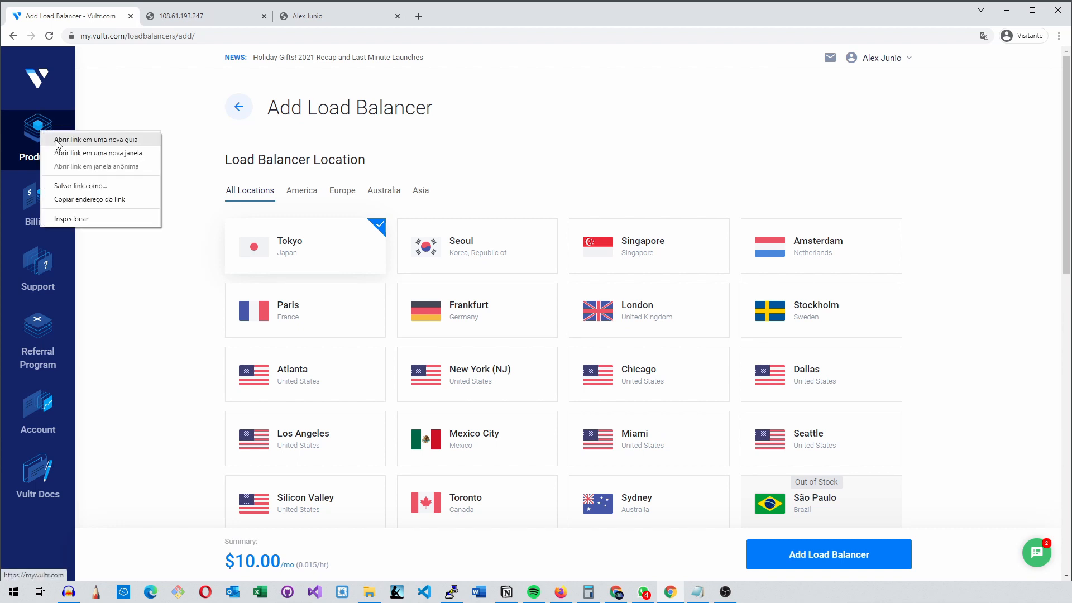
left_click(58, 141)
left_click(181, 18)
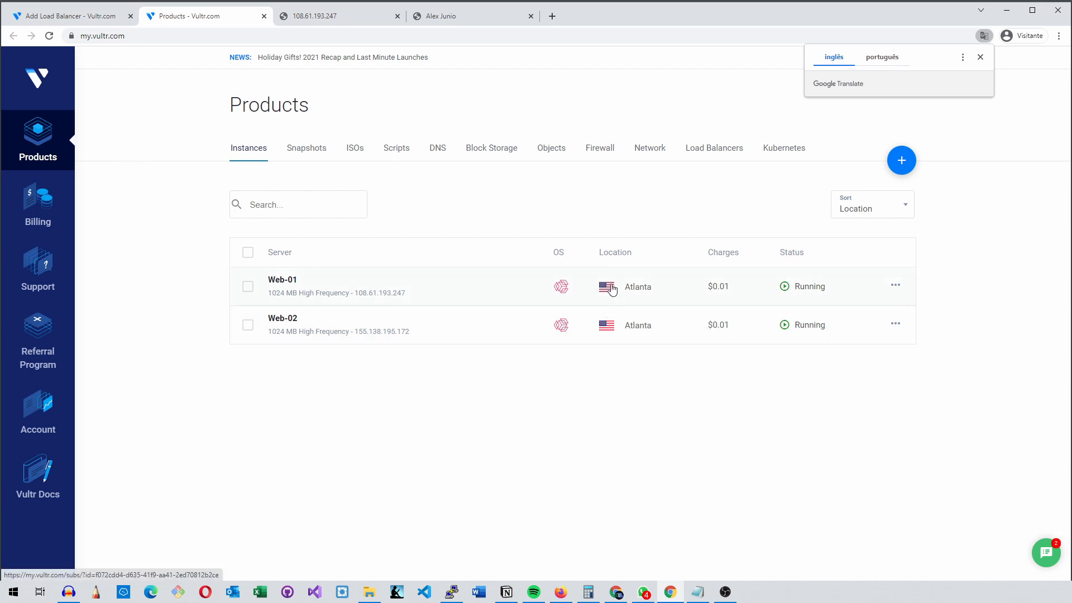
left_click(94, 17)
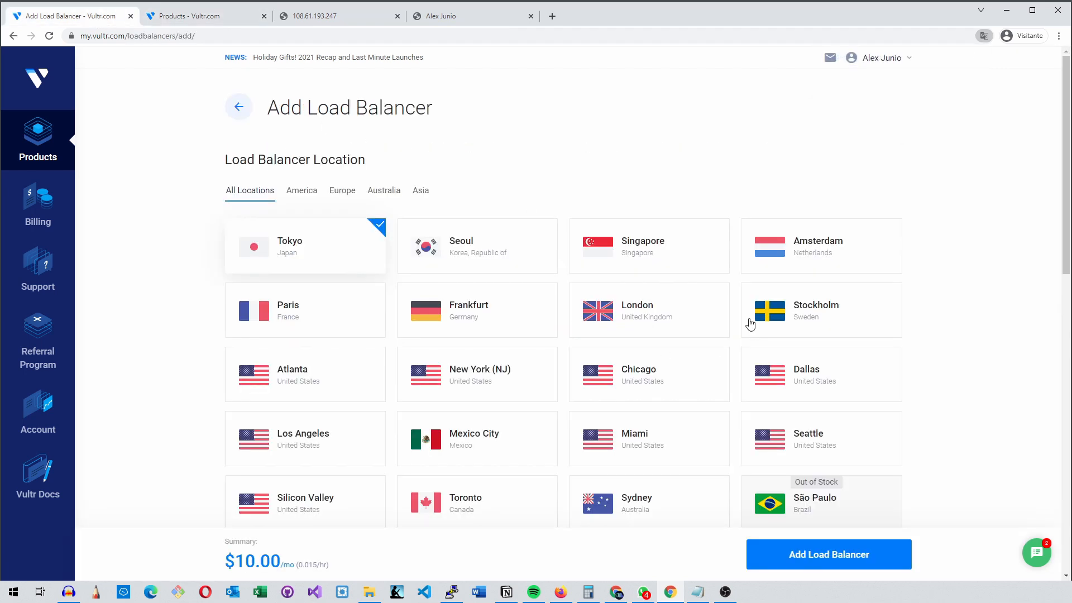
left_click(329, 379)
Label the load balancer "web" and review the algorithm choices, keeping Round Robin
scroll(299, 343, "down", 8)
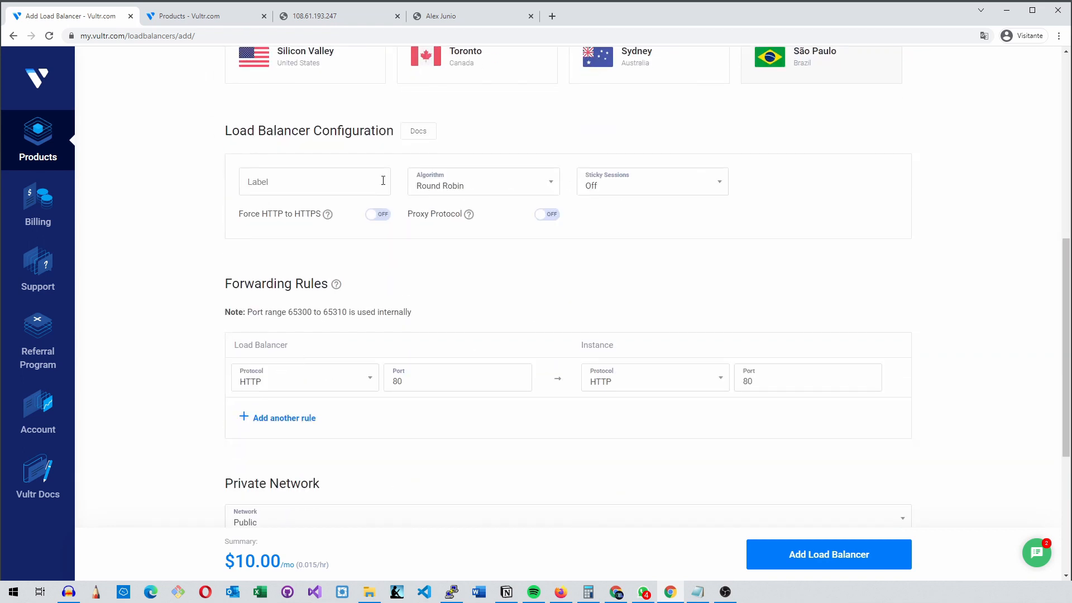
left_click(310, 184)
type("web")
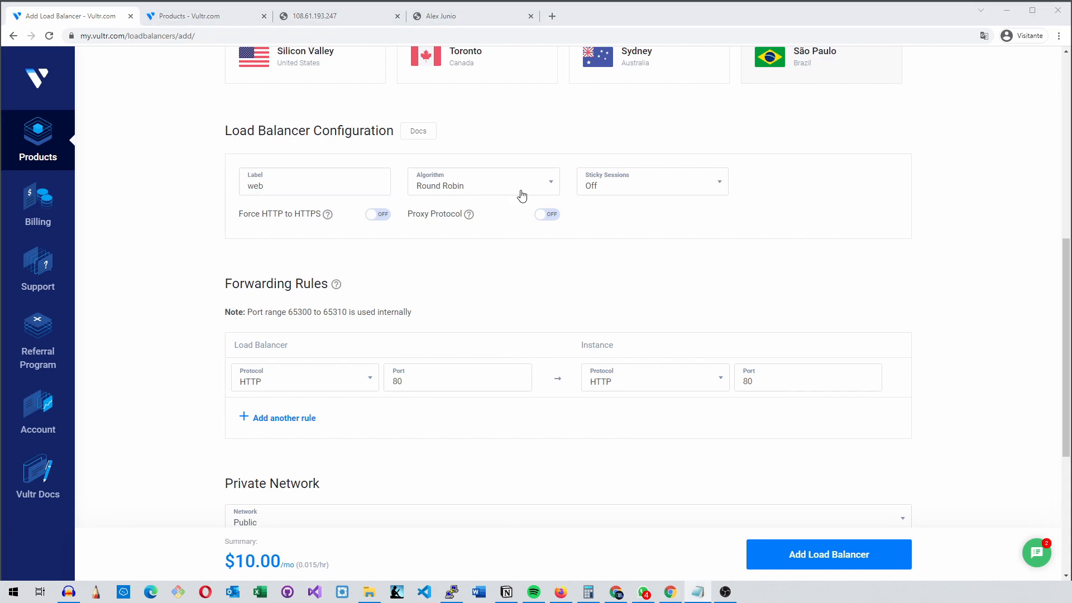
left_click(522, 194)
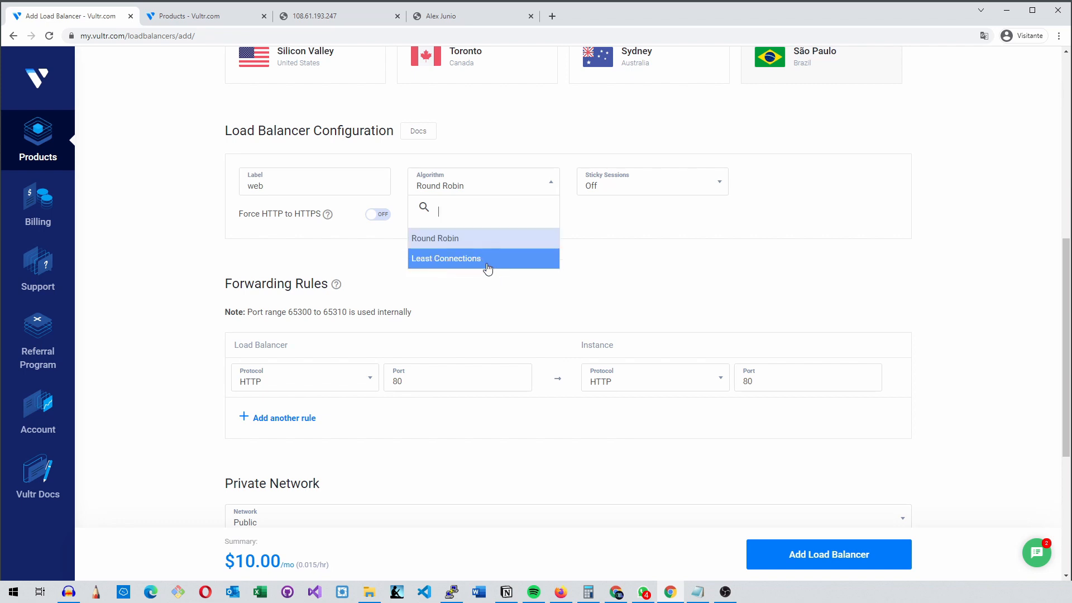
left_click(615, 269)
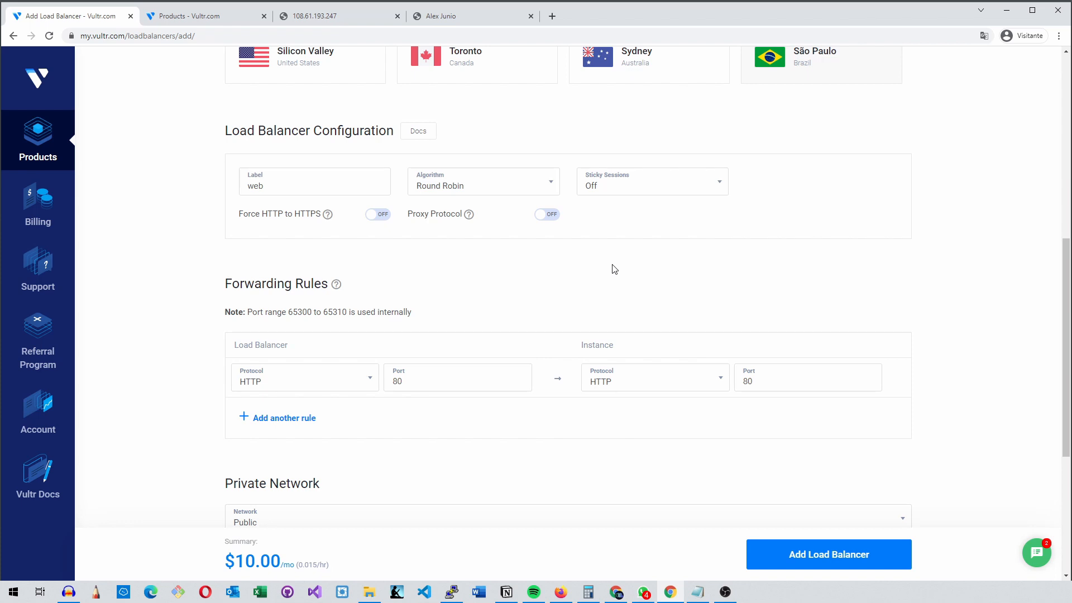
Try setting the load balancer's Sticky Sessions option to On
left_click(650, 193)
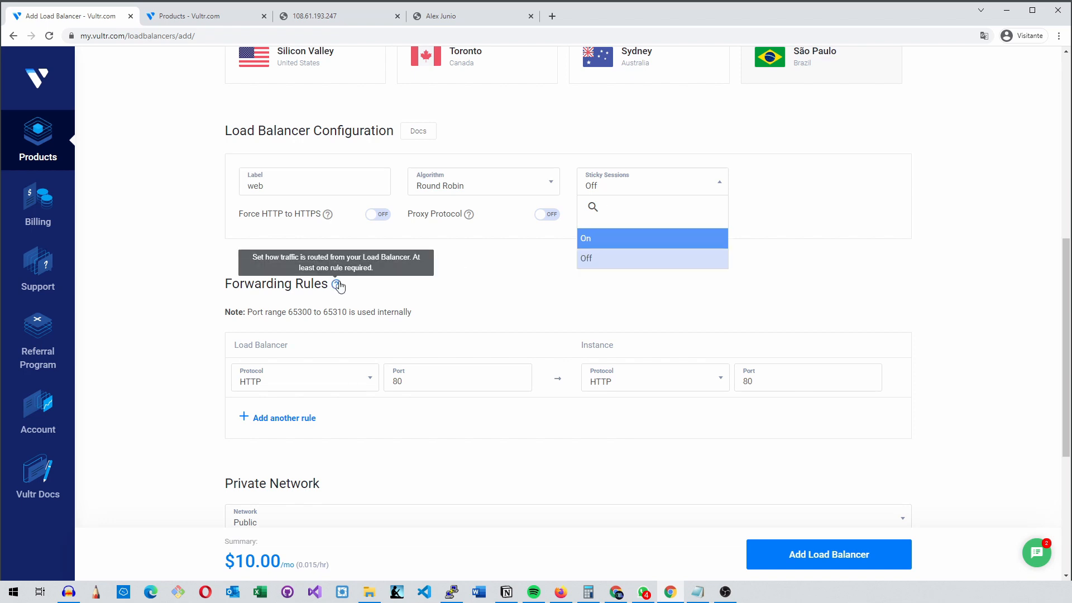
left_click(842, 186)
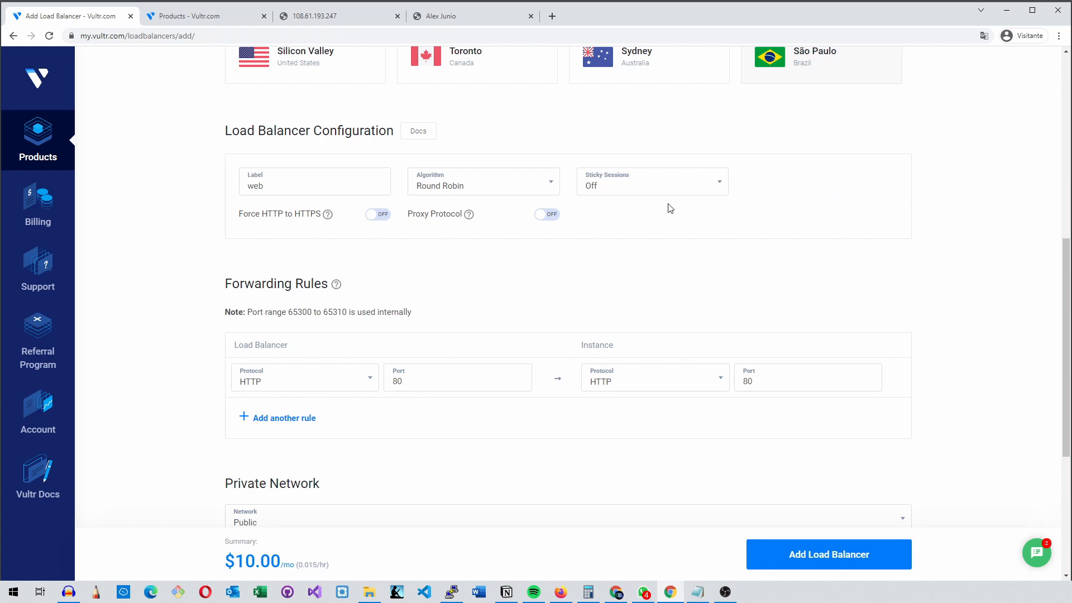
left_click(681, 189)
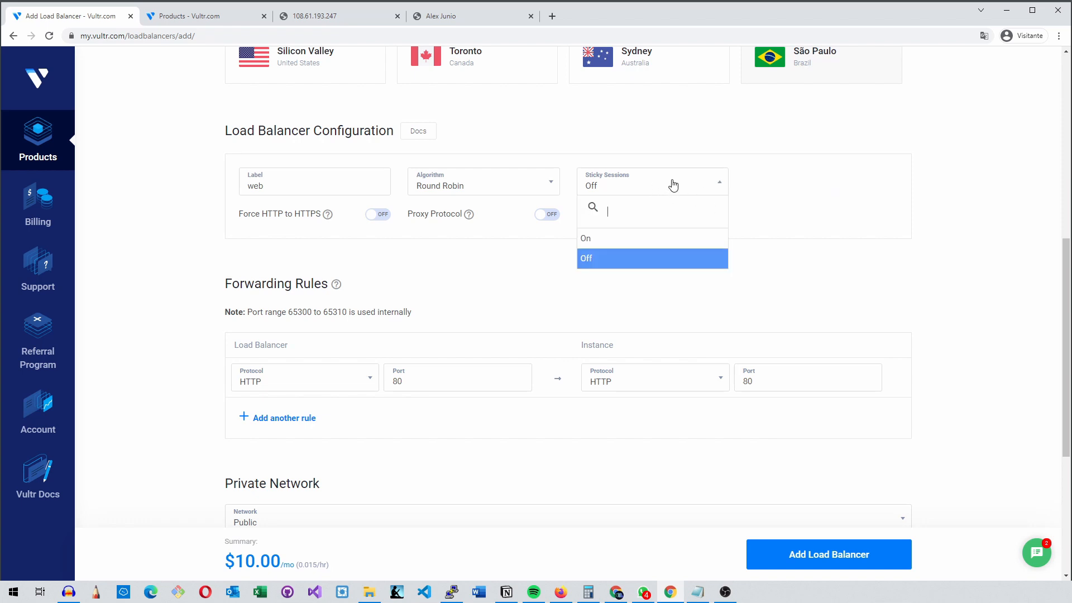
left_click(643, 245)
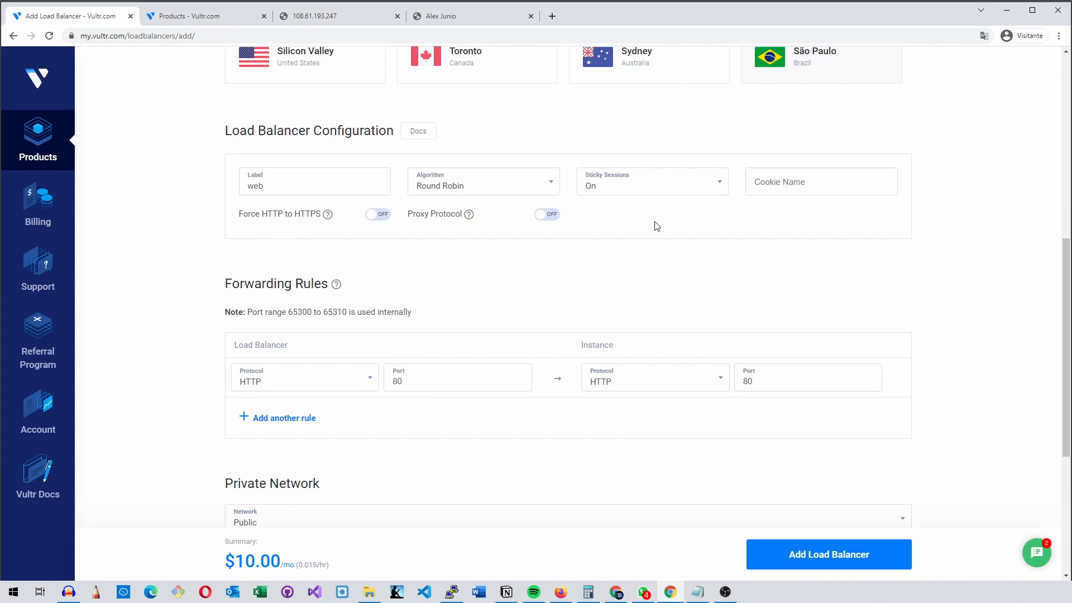
left_click(675, 191)
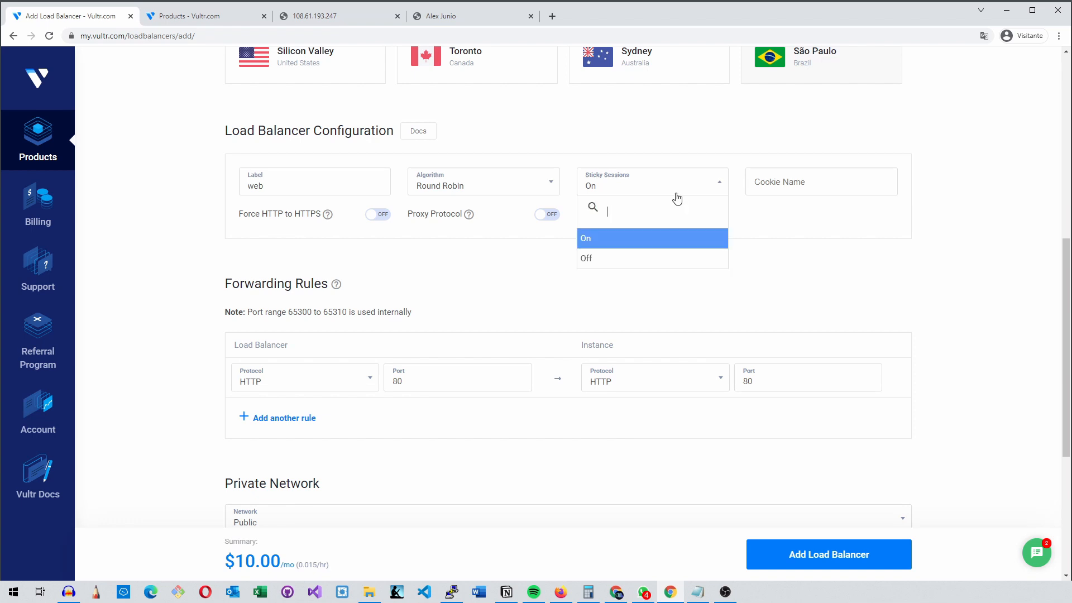
left_click(642, 158)
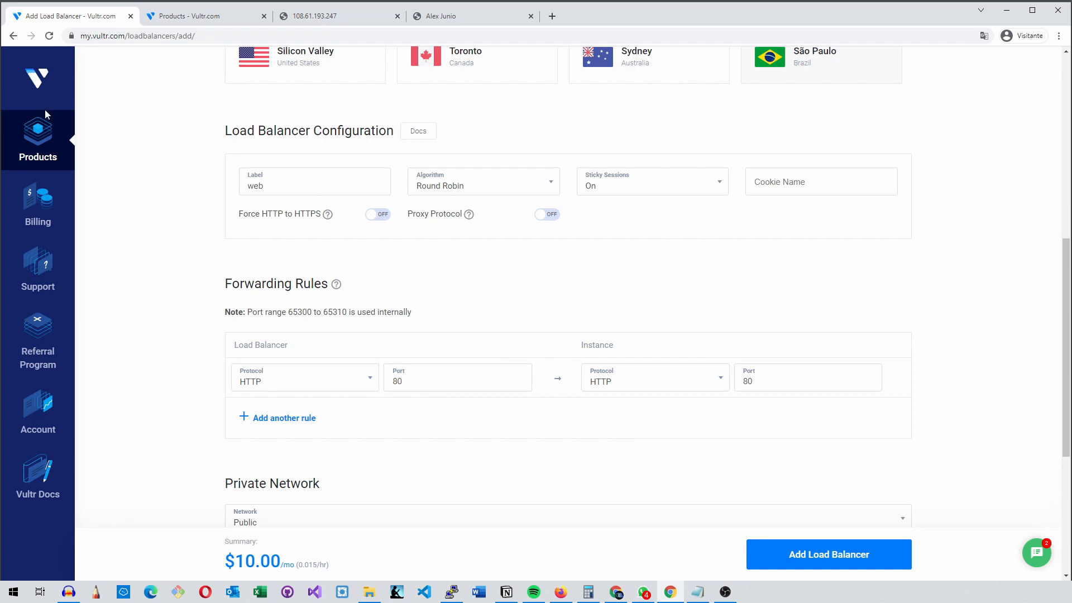
Review the instance list in the products tab, and set the load balancer's Sticky Sessions back to Off
right_click(31, 140)
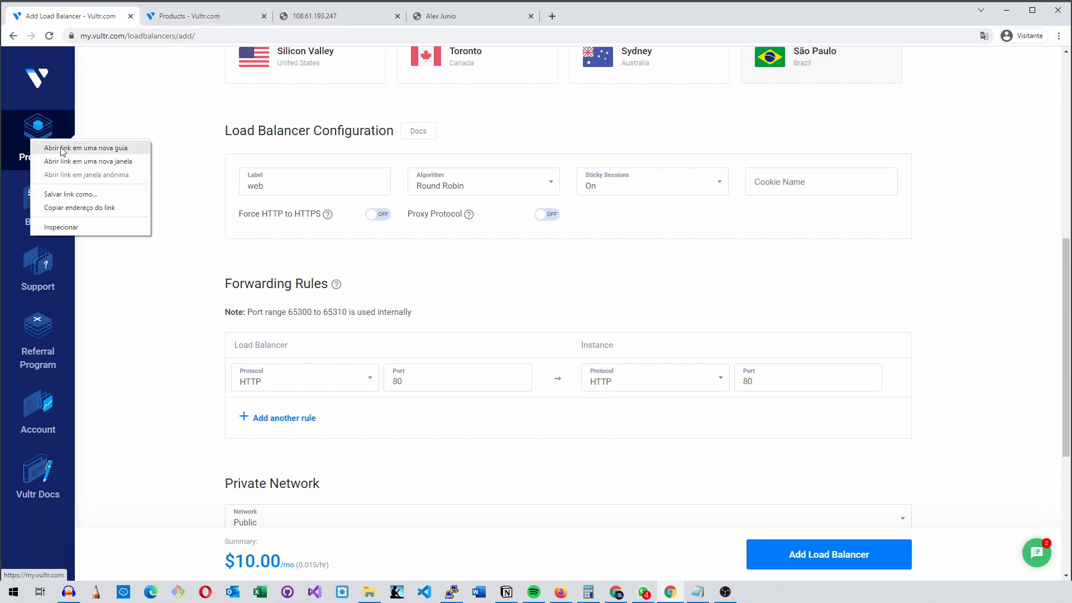
left_click(62, 148)
left_click(190, 16)
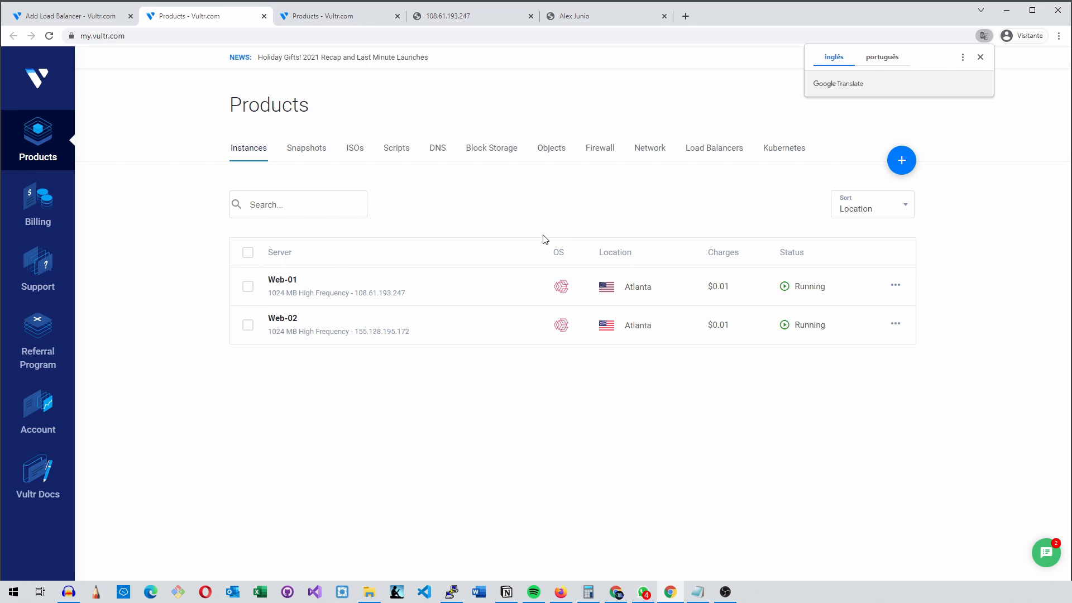
left_click(66, 20)
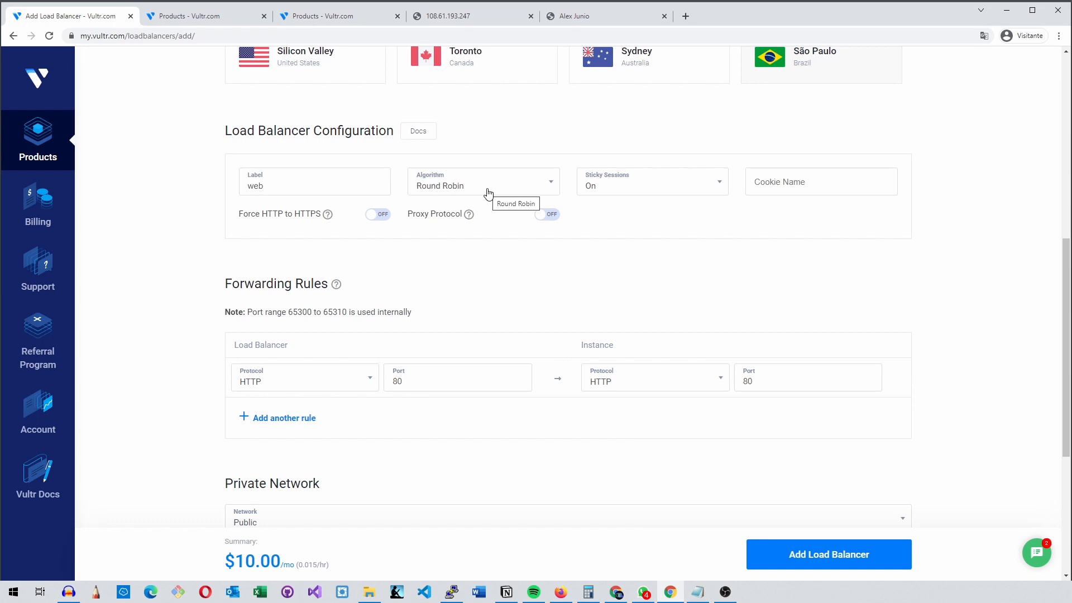
left_click(634, 187)
left_click(602, 260)
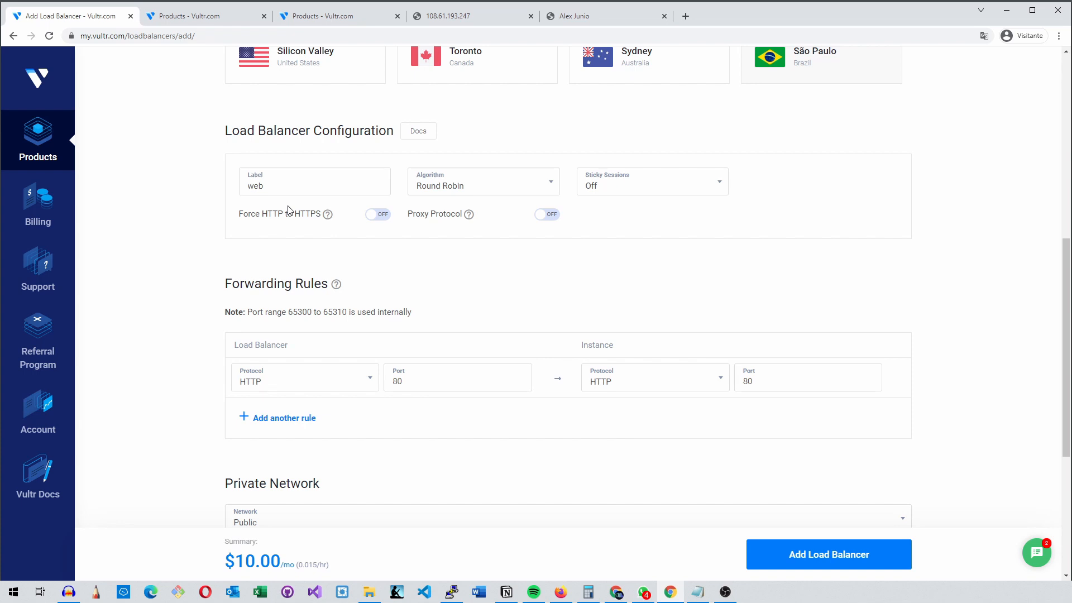
Try the Force HTTP to HTTPS and Proxy Protocol switches, returning both to off
double_click(278, 216)
left_click_drag(300, 216, 308, 217)
left_click(371, 218)
left_click(381, 216)
left_click(550, 216)
left_click(549, 217)
Examine the note about the internally used port range under Forwarding Rules
scroll(606, 231, "down", 2)
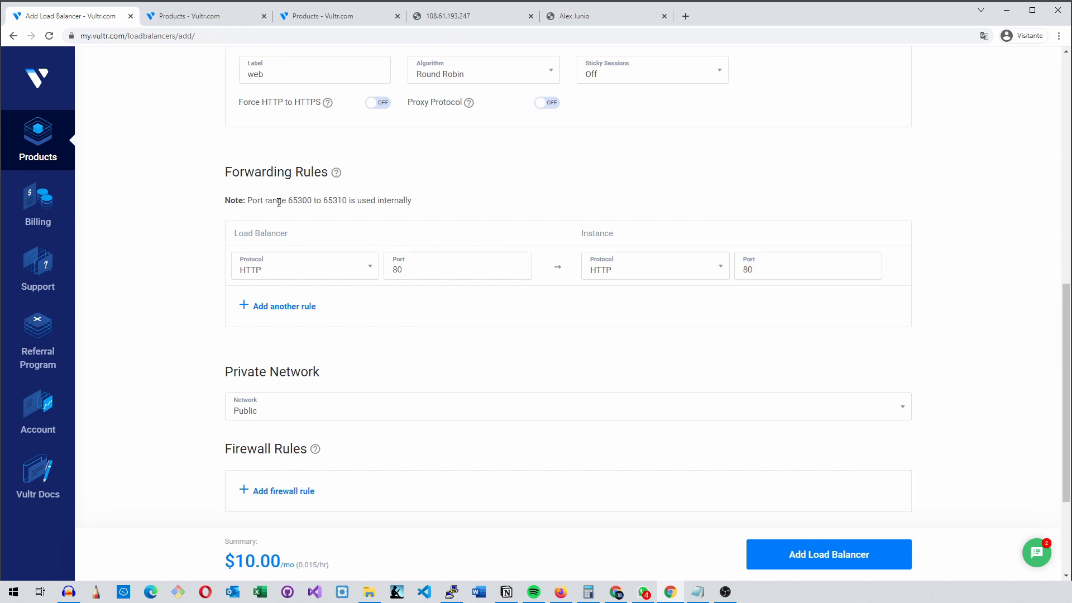
left_click_drag(288, 200, 312, 199)
left_click_drag(324, 200, 343, 202)
left_click_drag(411, 202, 247, 201)
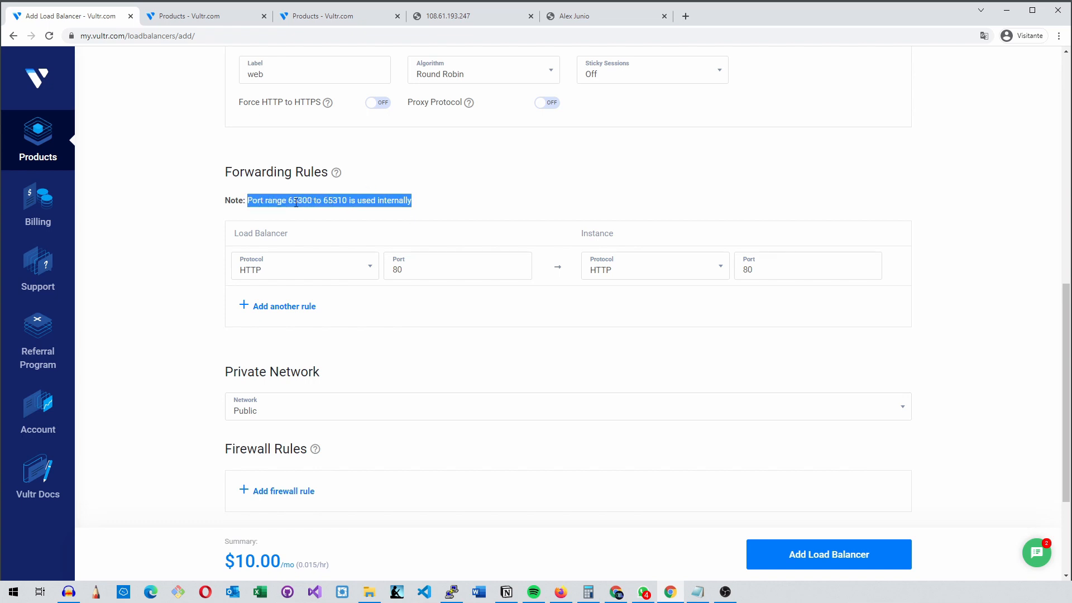
Review the internally used port range in the note, the Web-01 and Web-02 server pages, and the instance list
left_click(415, 206)
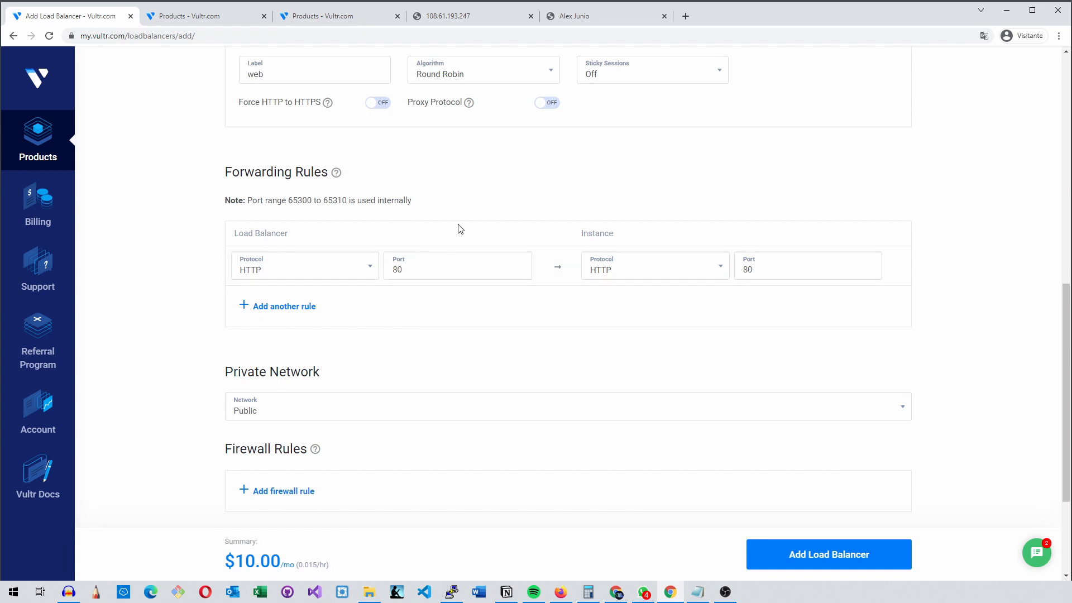
left_click_drag(289, 200, 342, 200)
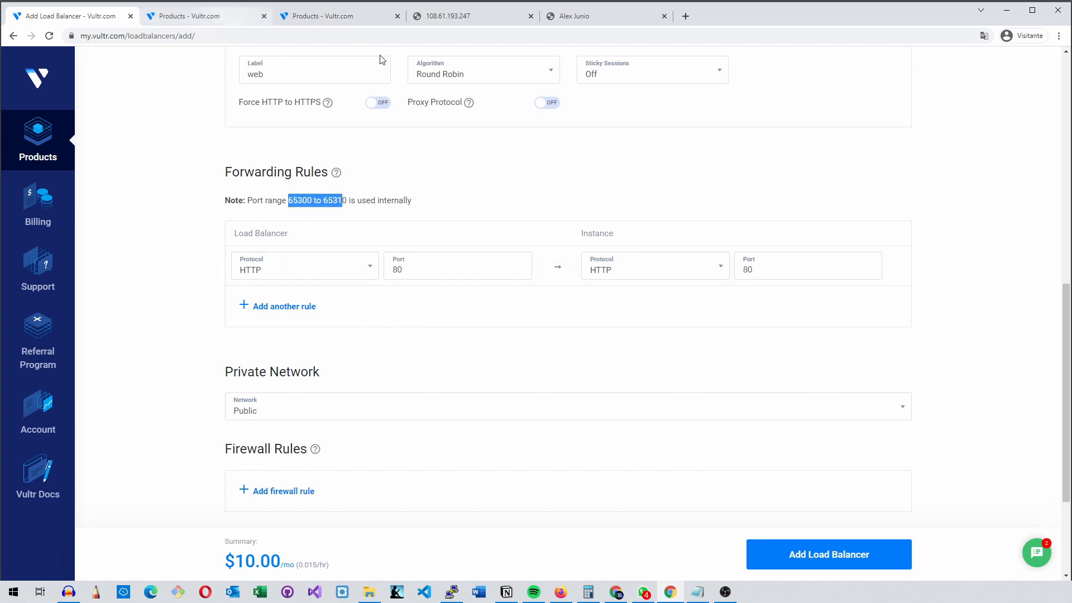
left_click(487, 18)
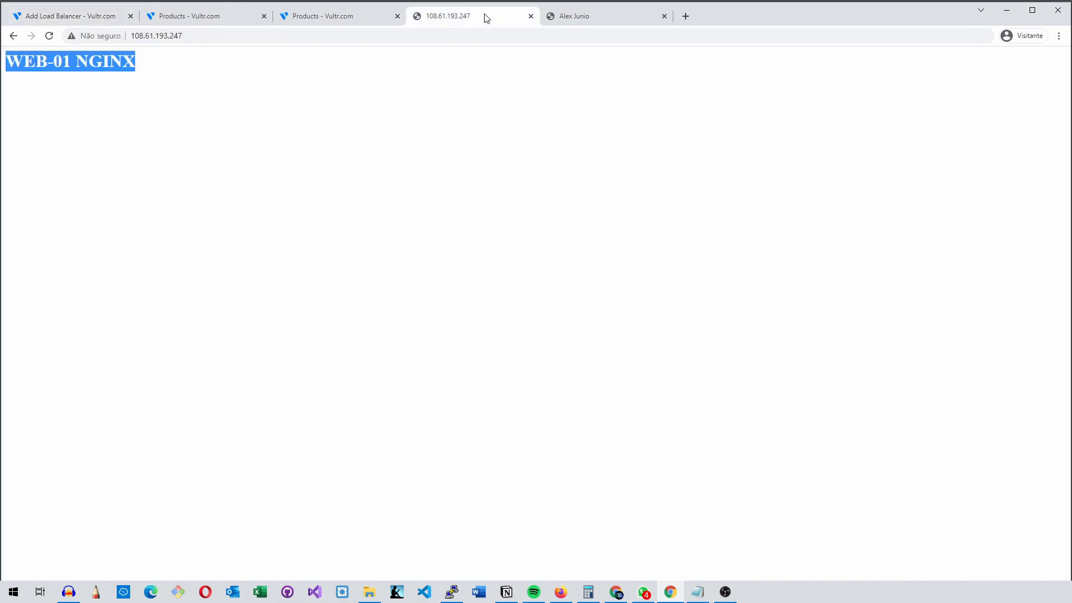
key("ctrl+Tab")
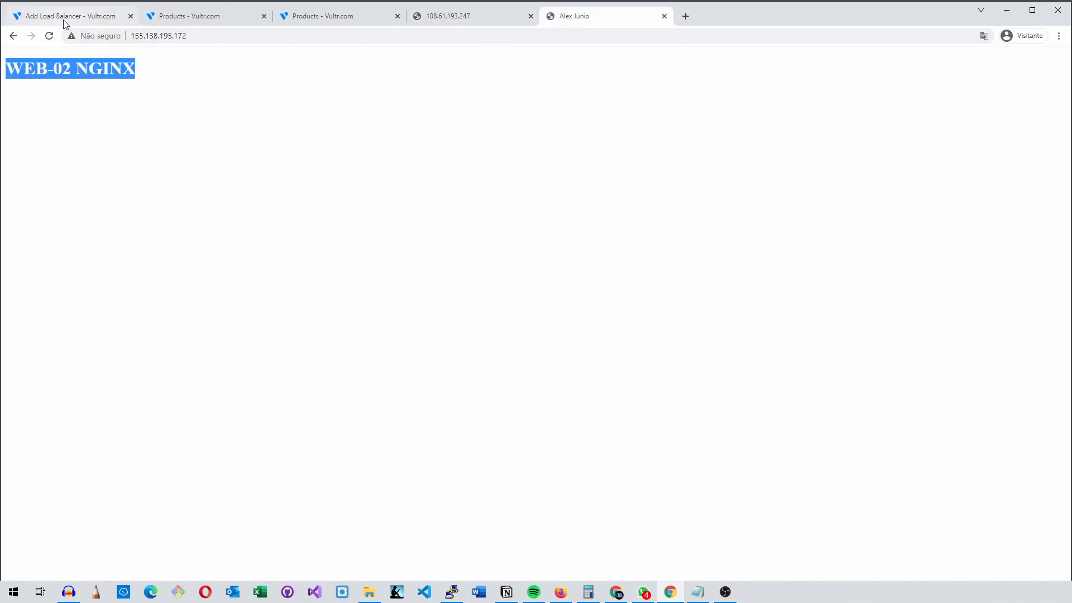
left_click(176, 22)
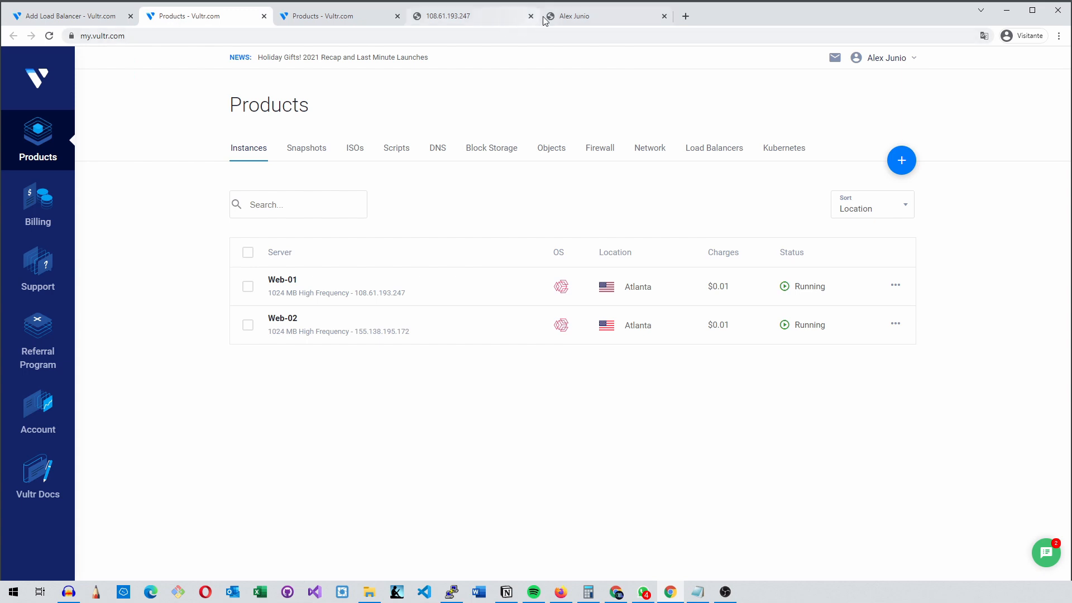
left_click(598, 20)
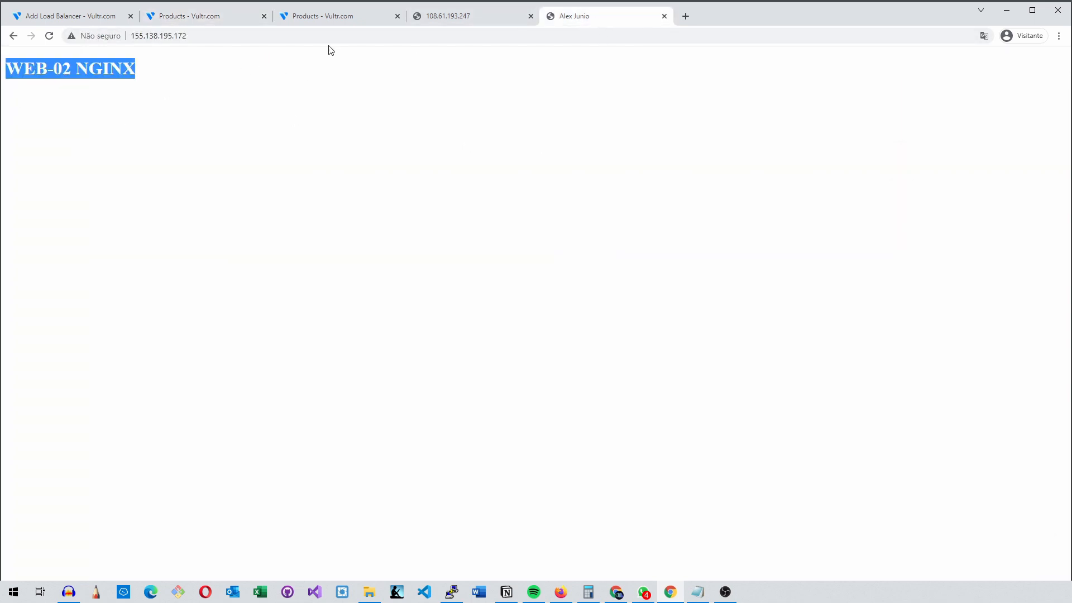
left_click(425, 20)
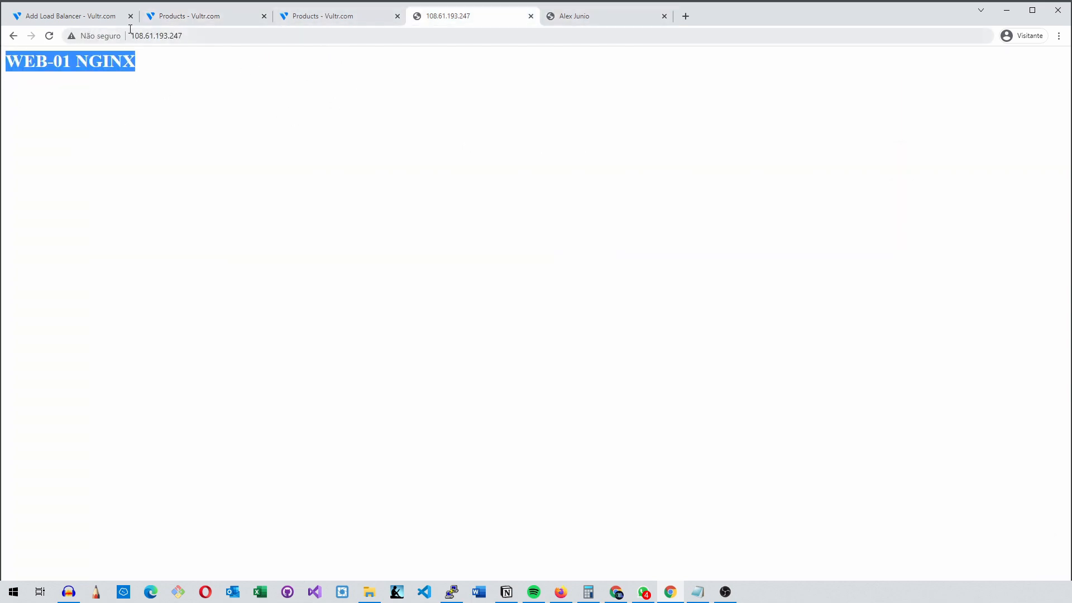
left_click(54, 21)
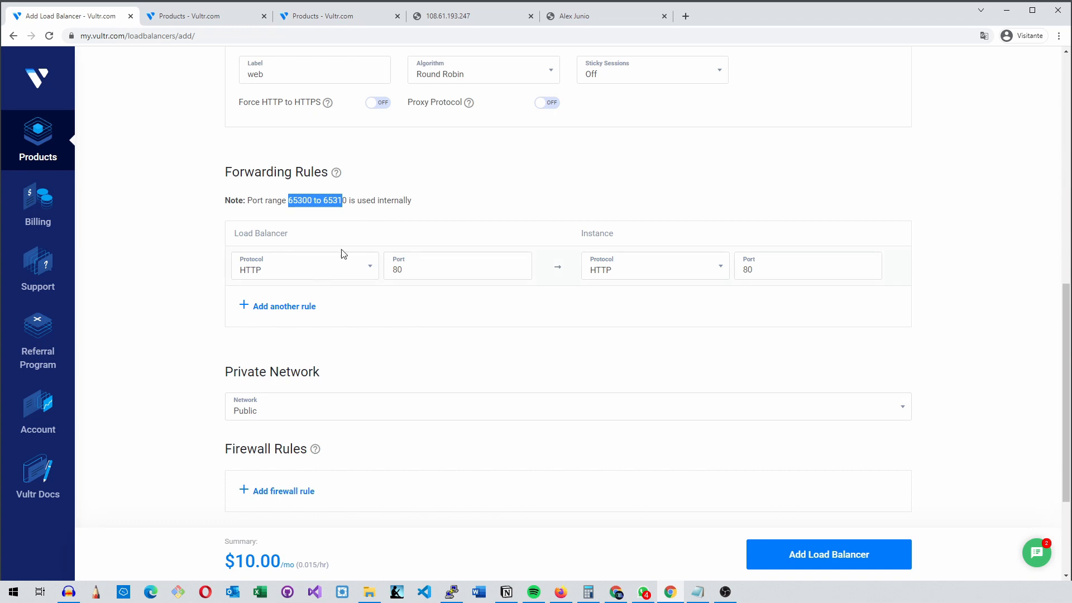
Examine the load balancer and instance port fields of the HTTP forwarding rule
left_click(433, 268)
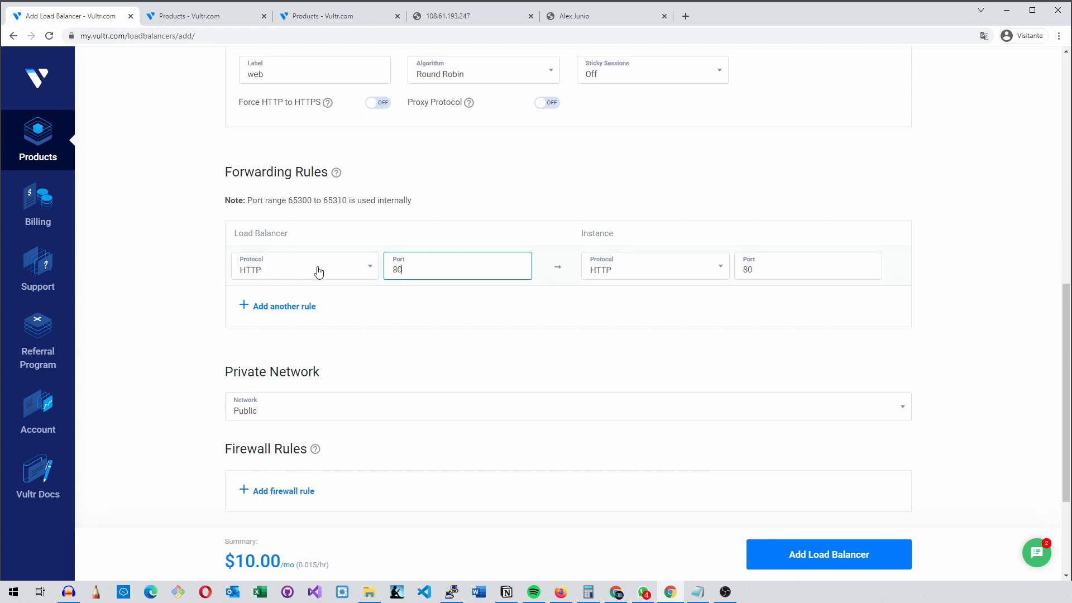
double_click(424, 267)
left_click(791, 270)
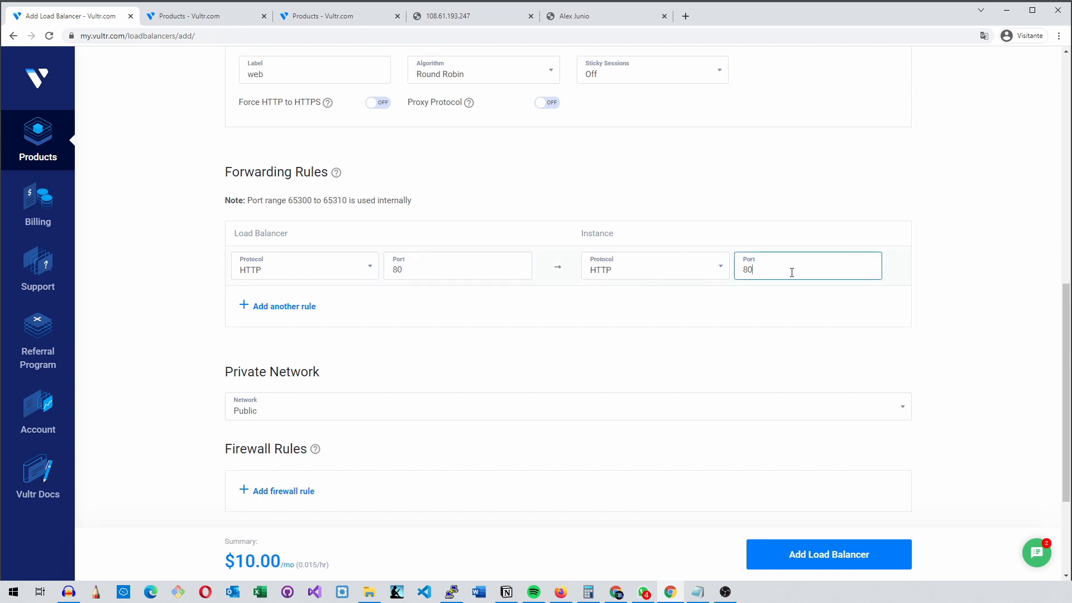
left_click(687, 290)
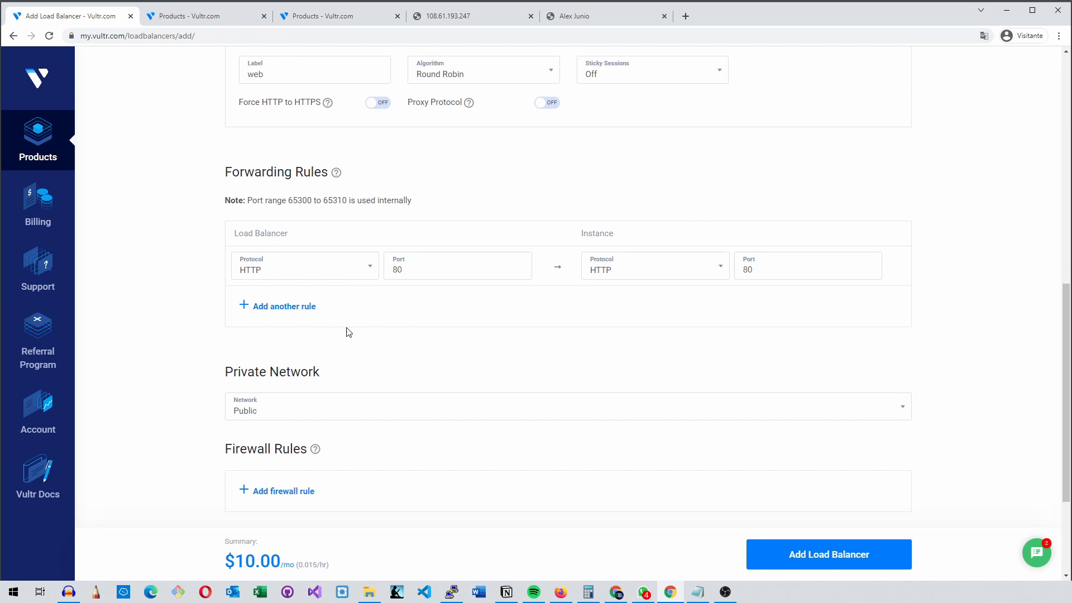
Try HTTPS as the load balancer protocol of the first forwarding rule, and return the rule to HTTP on port 80
left_click(319, 278)
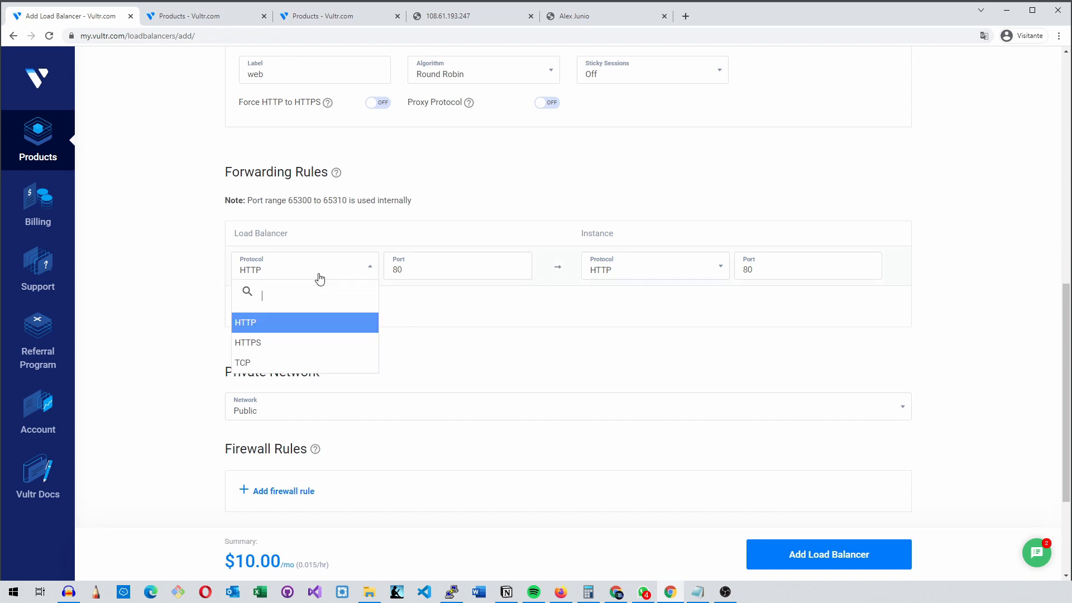
left_click(279, 343)
left_click(459, 272)
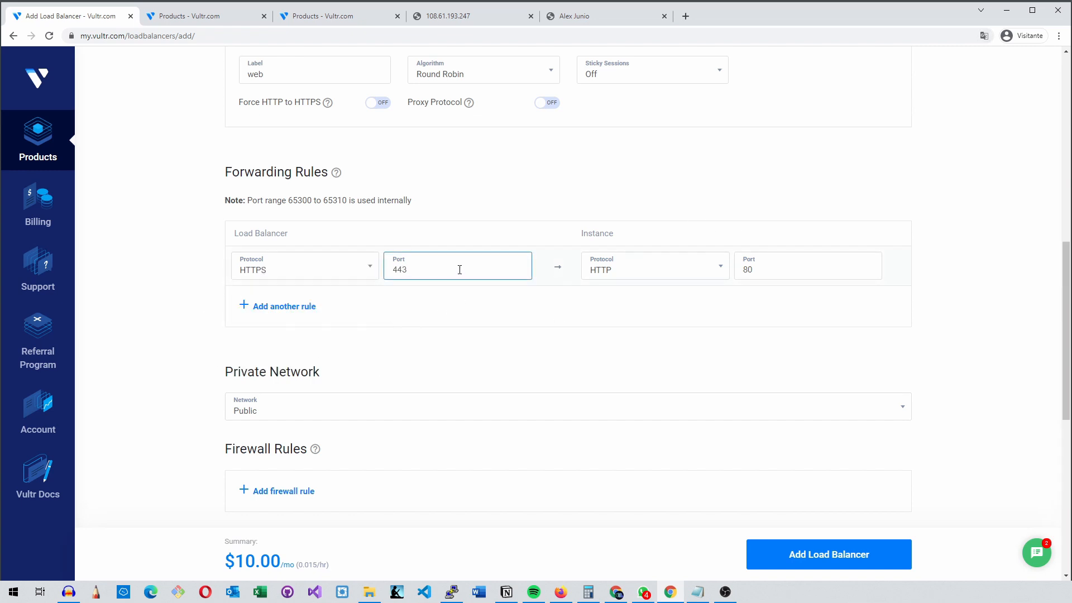
left_click_drag(459, 270, 367, 270)
left_click(367, 269)
left_click(335, 321)
left_click_drag(411, 273, 369, 278)
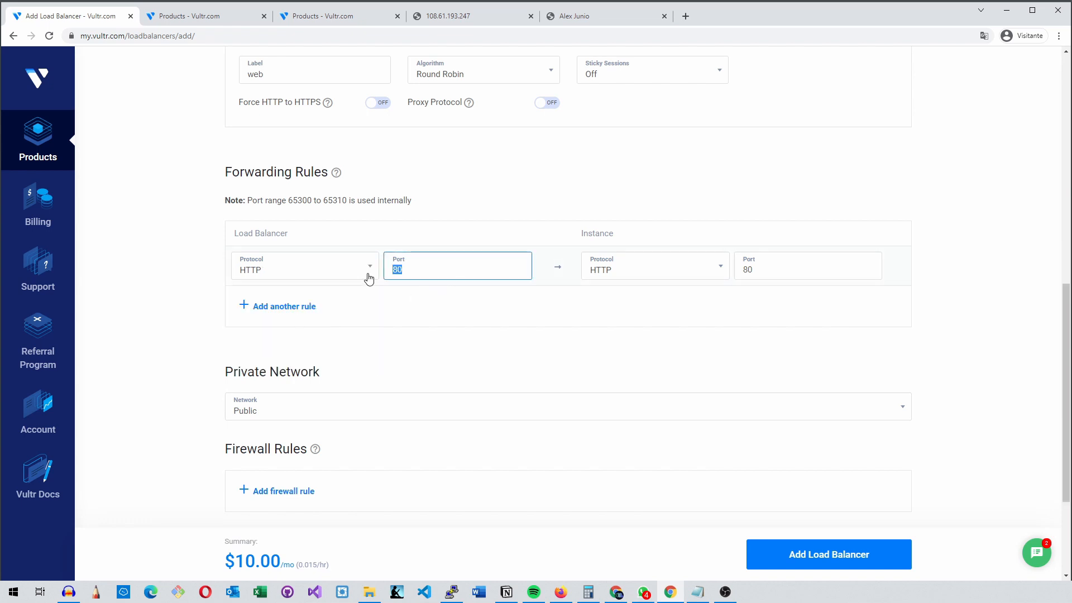
type("80820")
left_click_drag(442, 268, 349, 273)
type("80")
Try adding an HTTPS and a TCP forwarding rule, and delete both extra rules
left_click(302, 307)
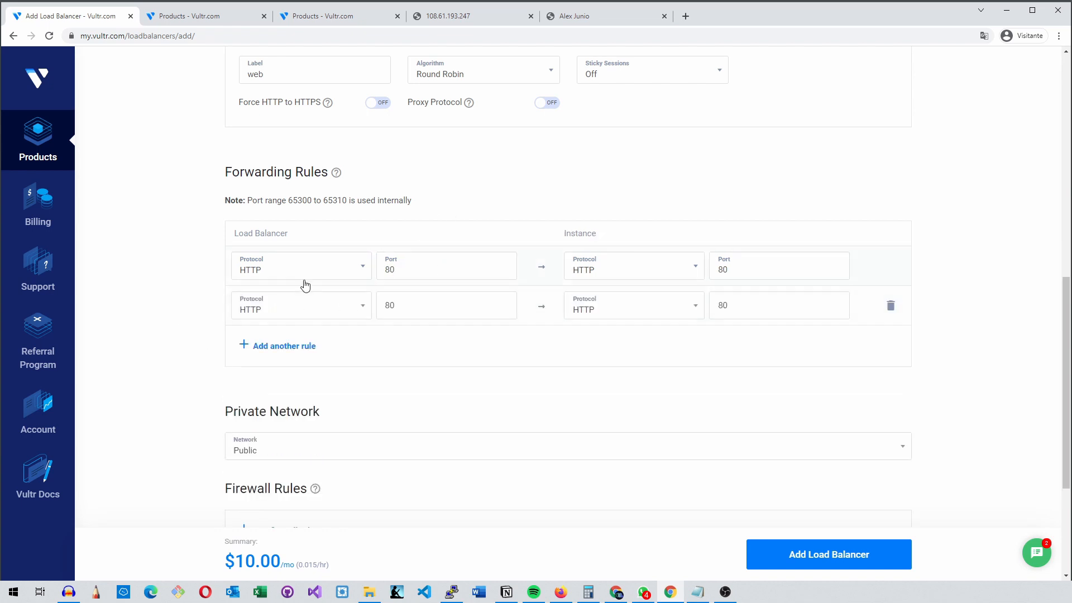
left_click(349, 311)
left_click(276, 383)
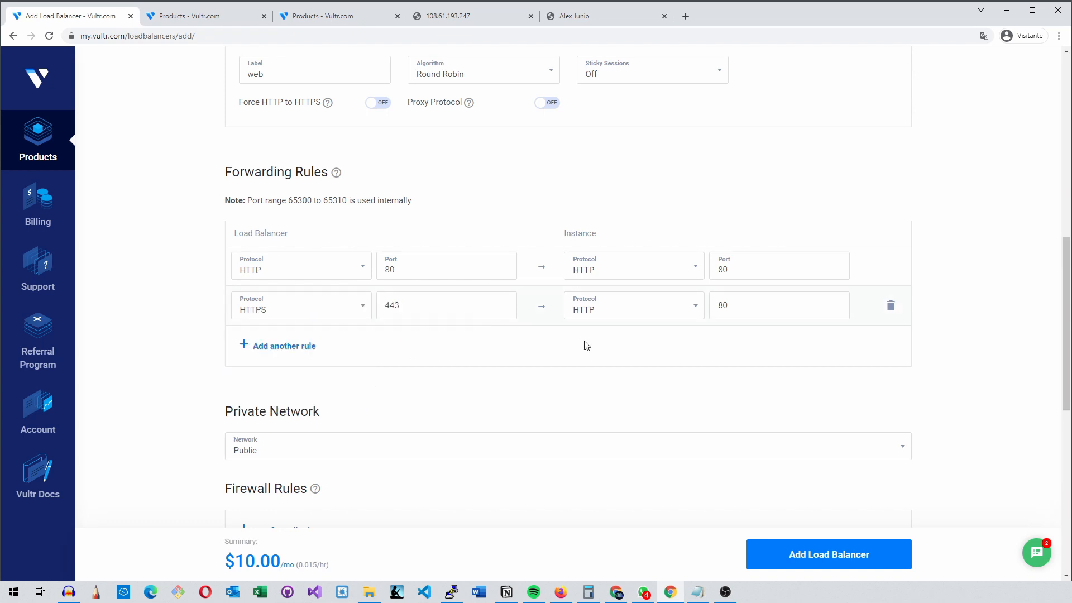
left_click(306, 346)
left_click(290, 352)
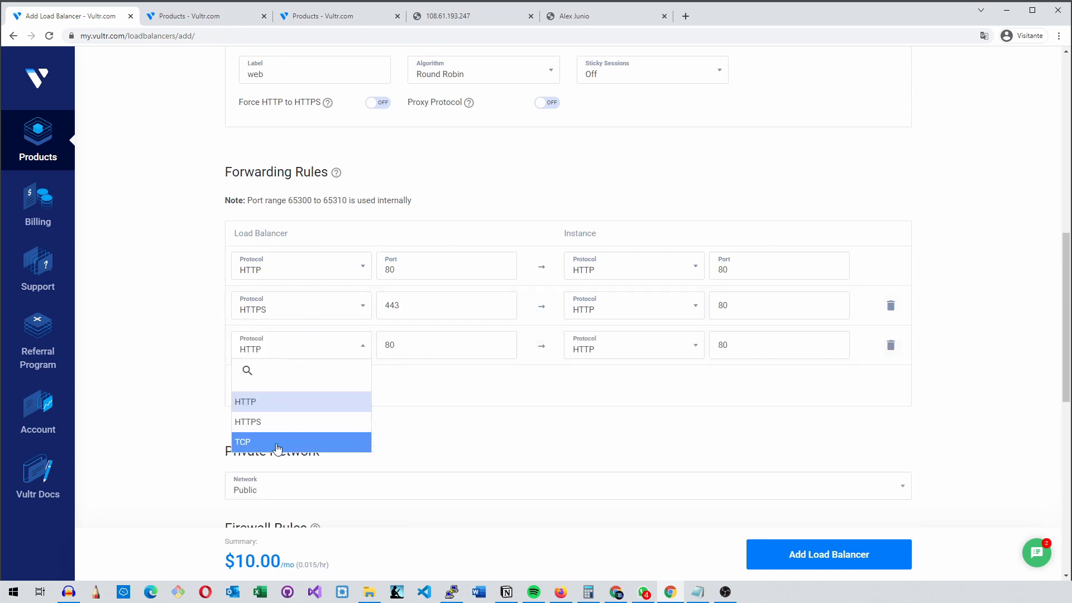
left_click(244, 442)
left_click_drag(426, 344, 354, 344)
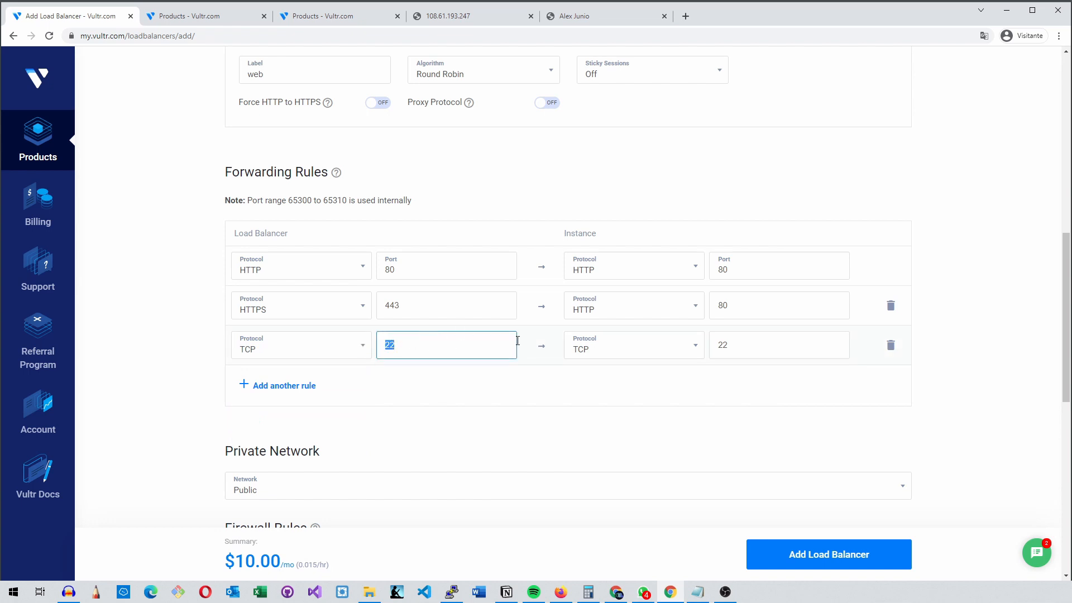
left_click(891, 345)
left_click(891, 305)
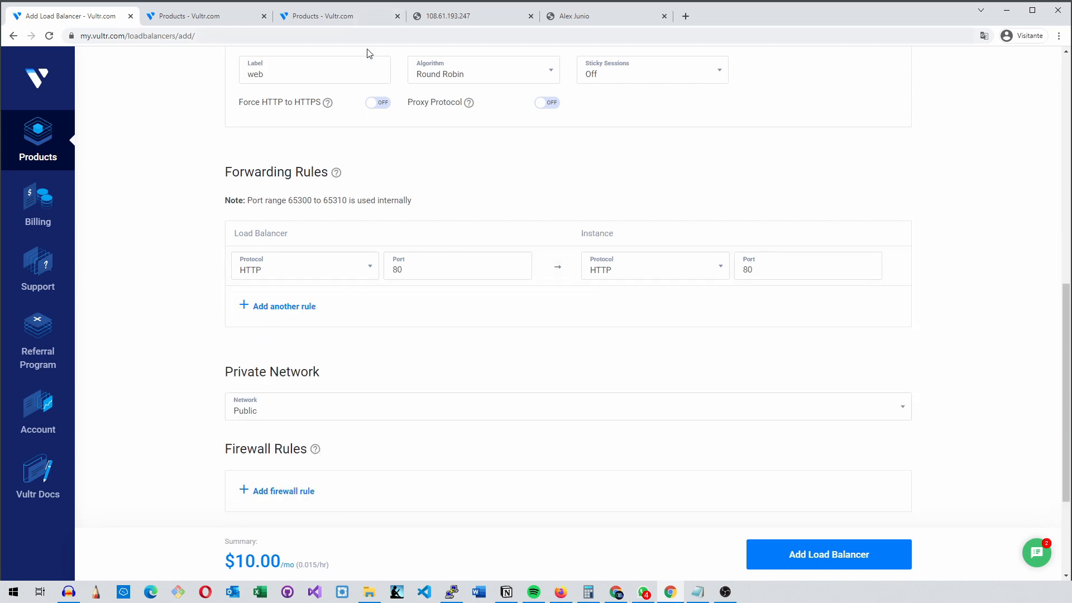
Check the Web-01 page and examine the network options offered under Private Network
left_click(444, 17)
left_click(88, 17)
scroll(347, 343, "down", 3)
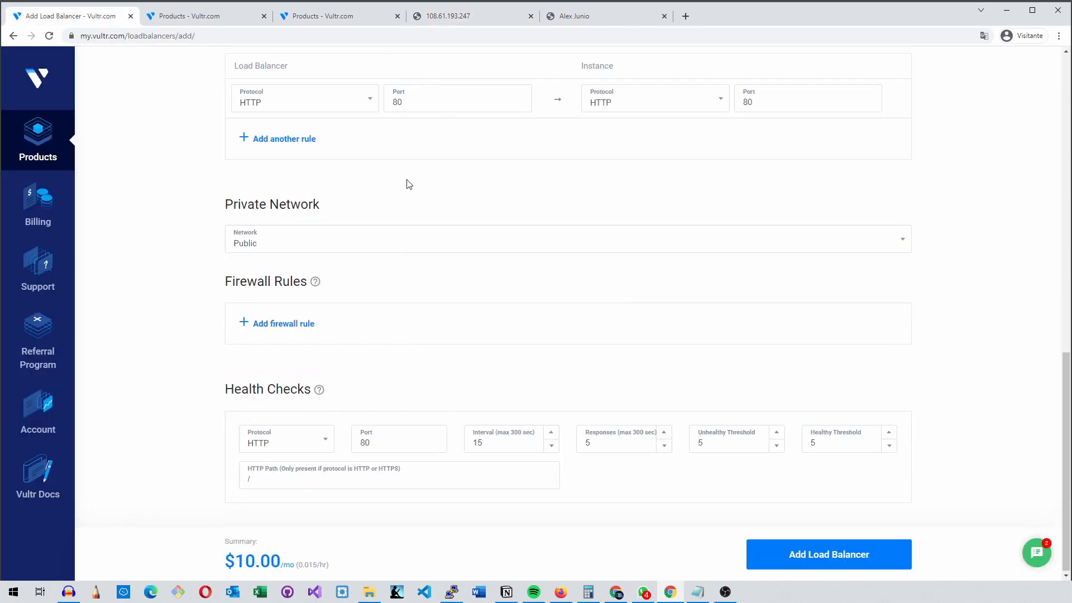
left_click(292, 243)
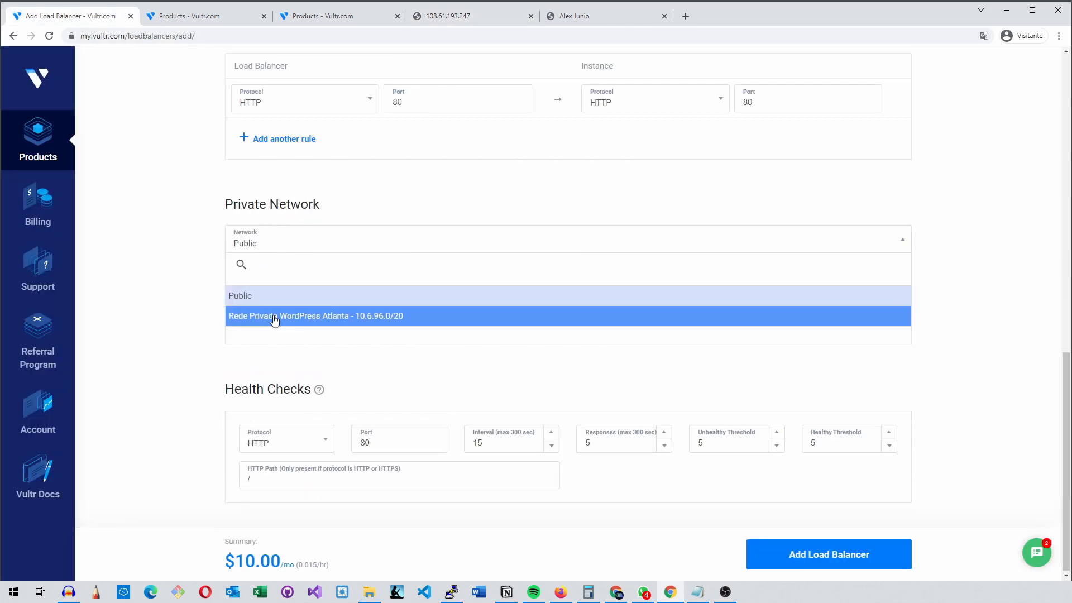
left_click(376, 187)
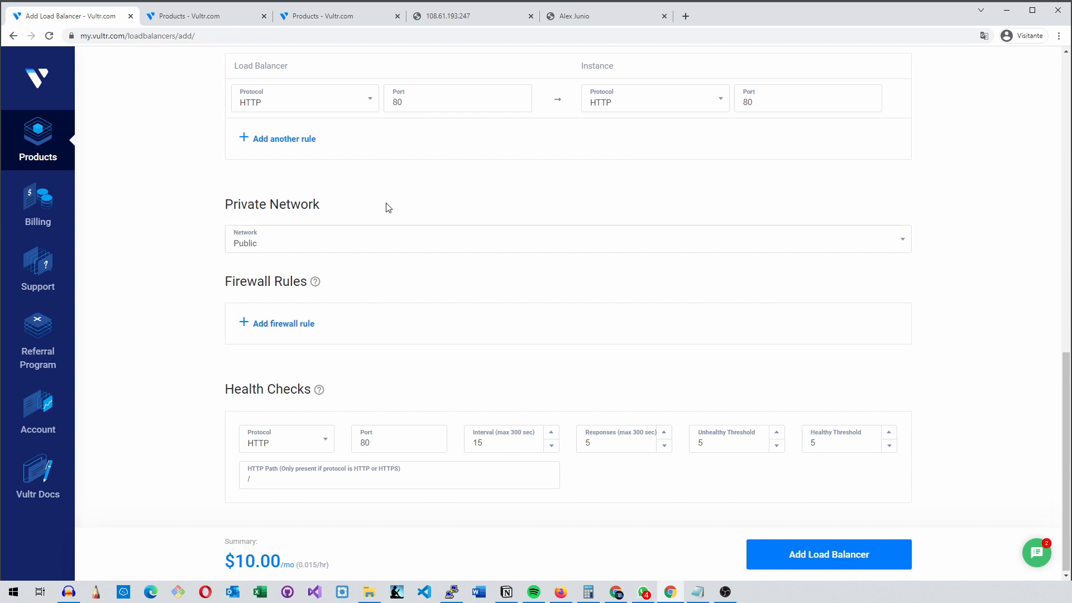
left_click(341, 245)
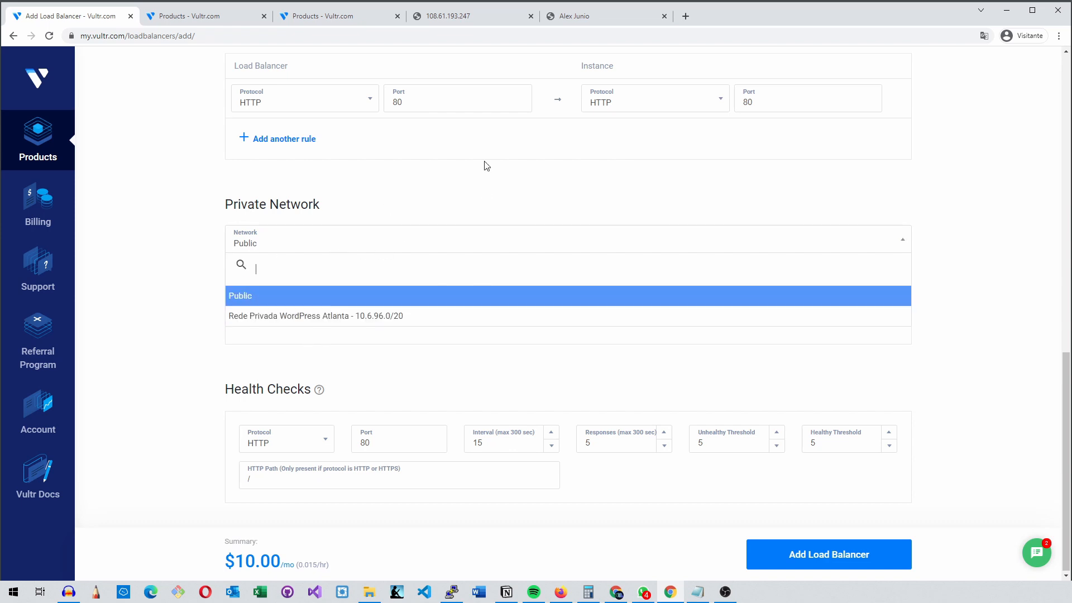
left_click(455, 189)
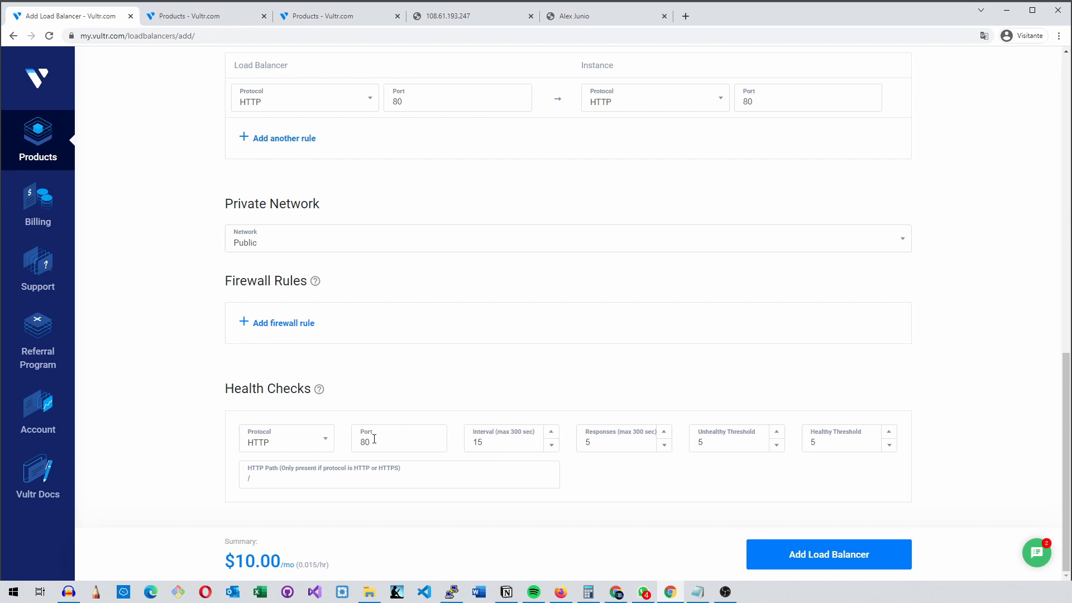
Check the Health Checks HTTP path field against the Web-01 and Web-02 server pages
left_click(320, 482)
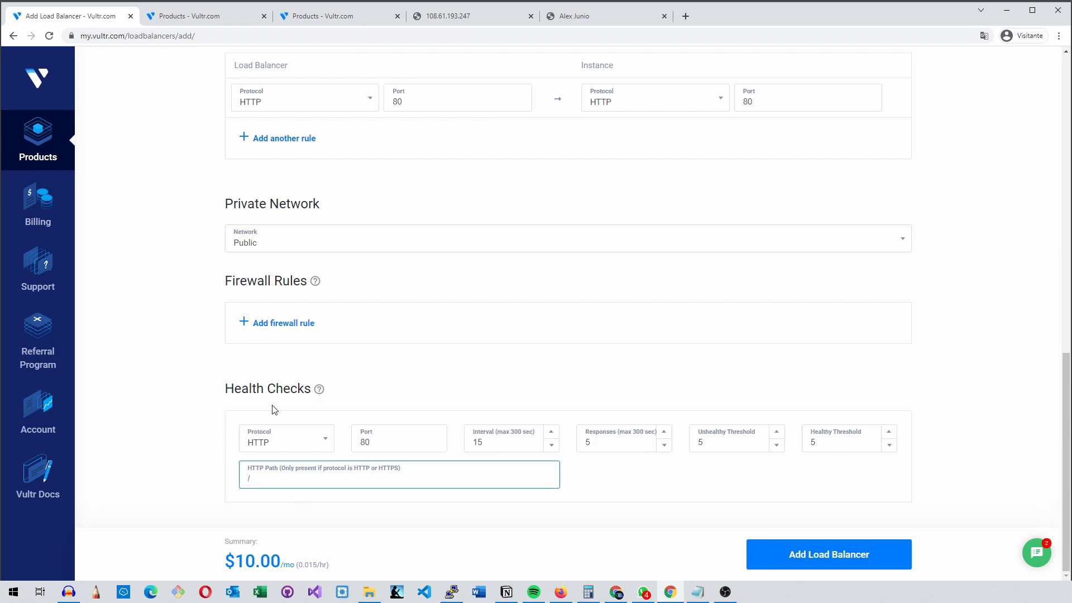
left_click(478, 17)
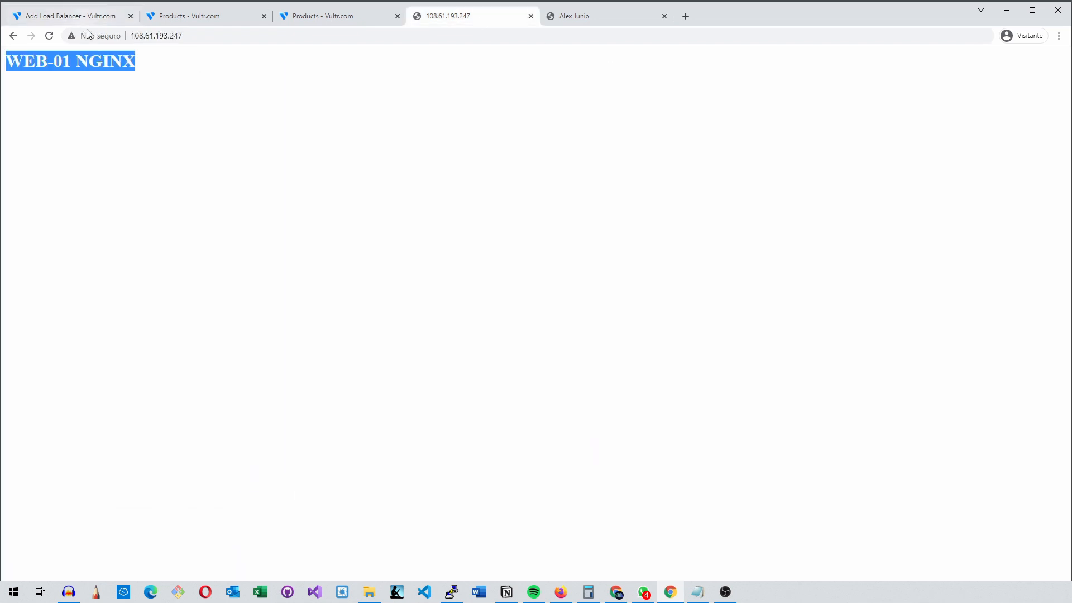
left_click(49, 36)
left_click(560, 16)
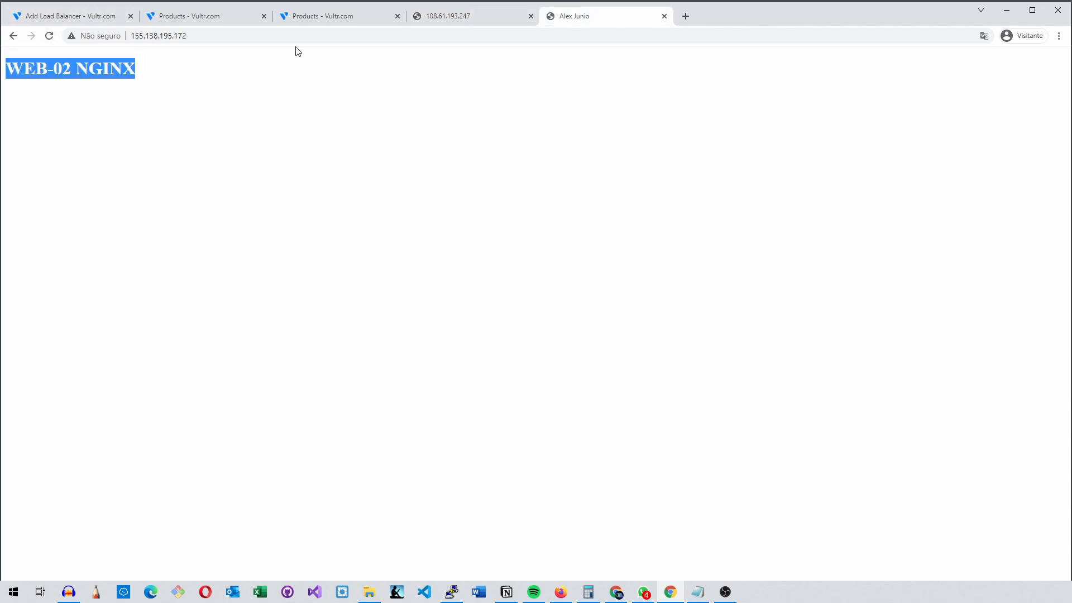
left_click(49, 36)
left_click(70, 17)
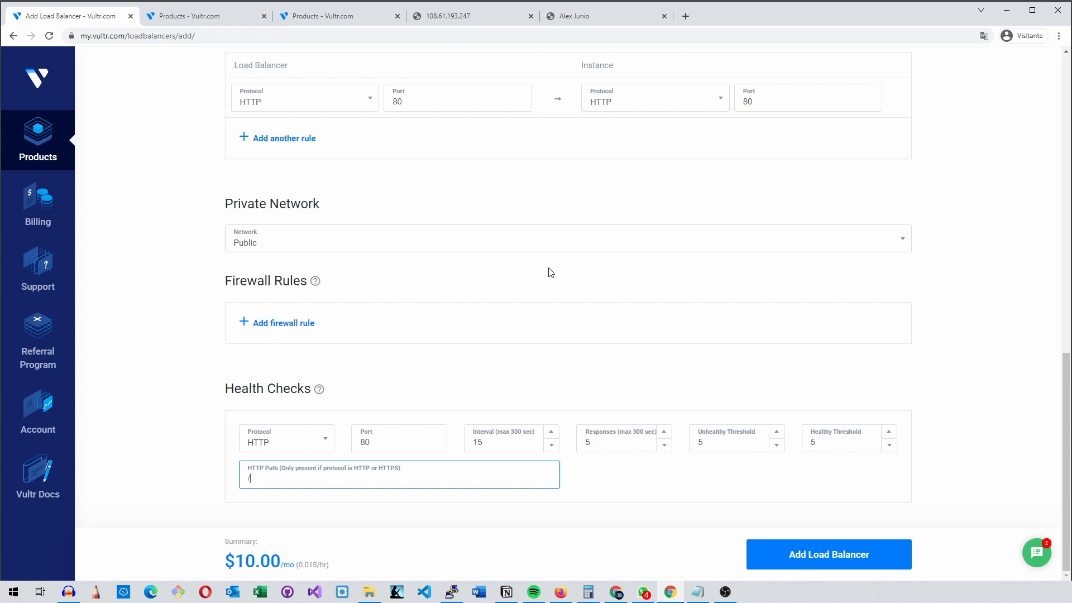
Recheck the form's settings and create the load balancer
left_click(605, 473)
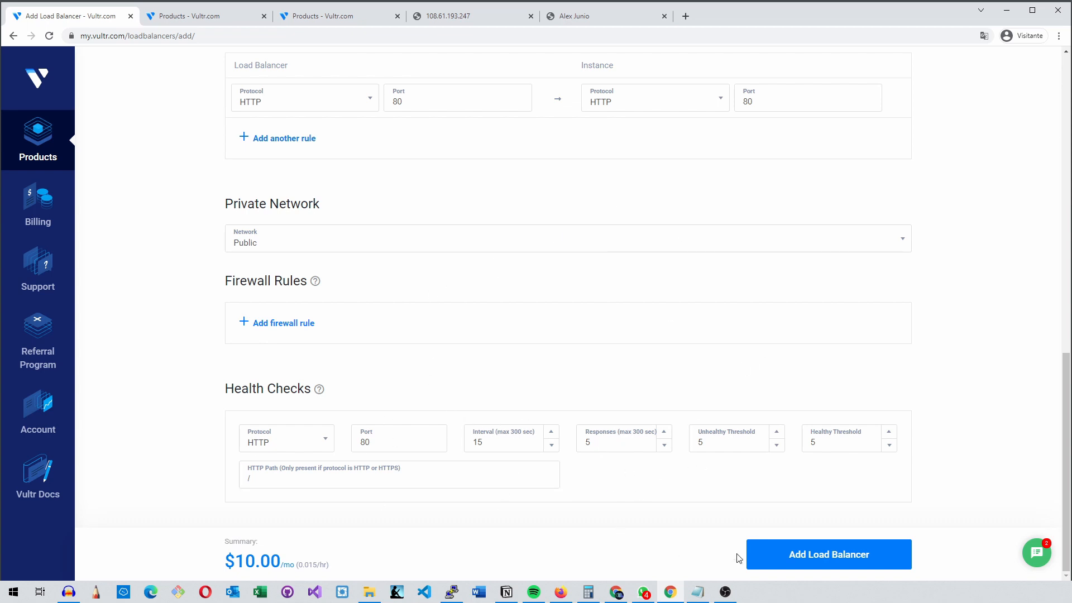
scroll(634, 436, "up", 2)
scroll(638, 442, "down", 2)
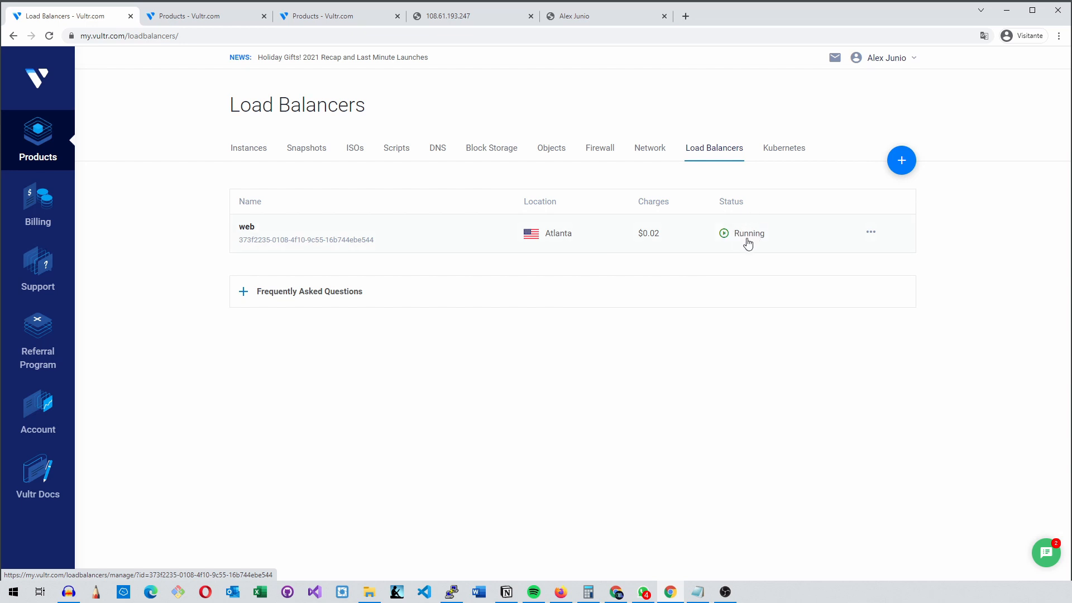
Open the "web" load balancer for management and review its label configuration and forwarding rules
left_click(872, 233)
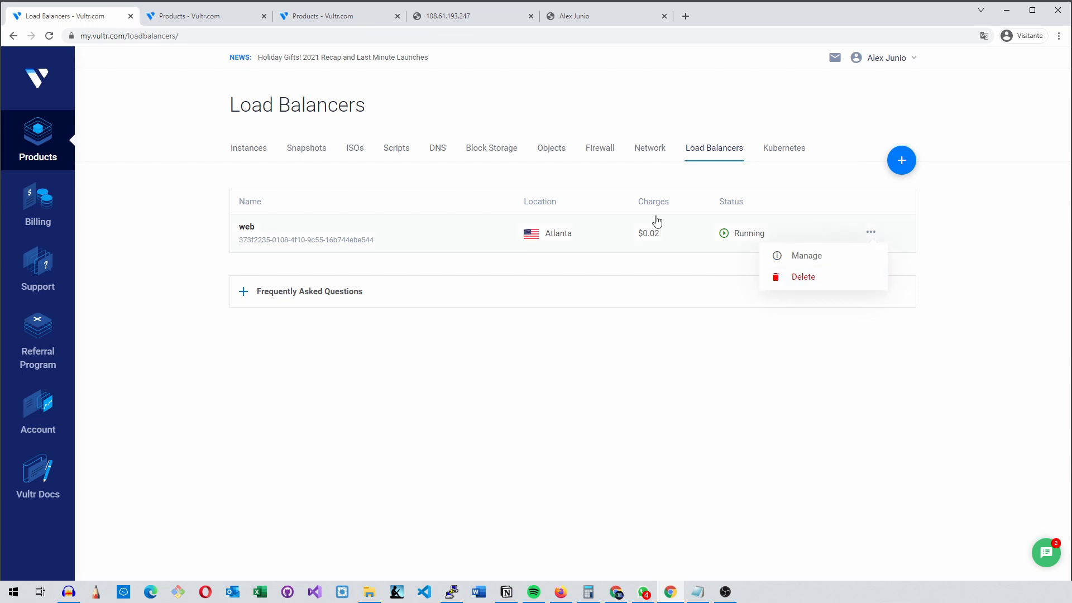
left_click(265, 235)
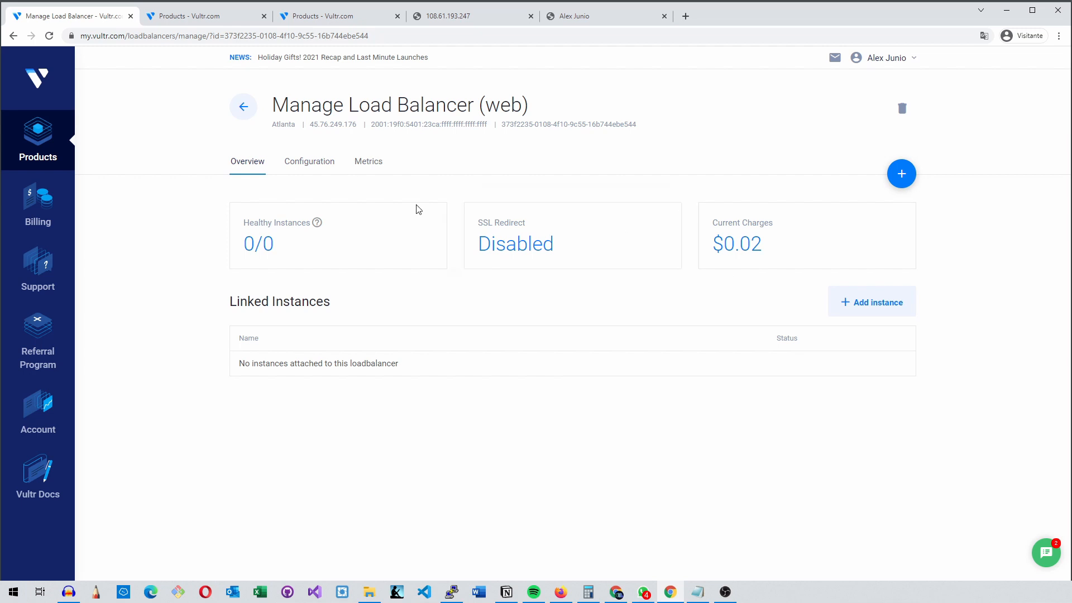
left_click(307, 163)
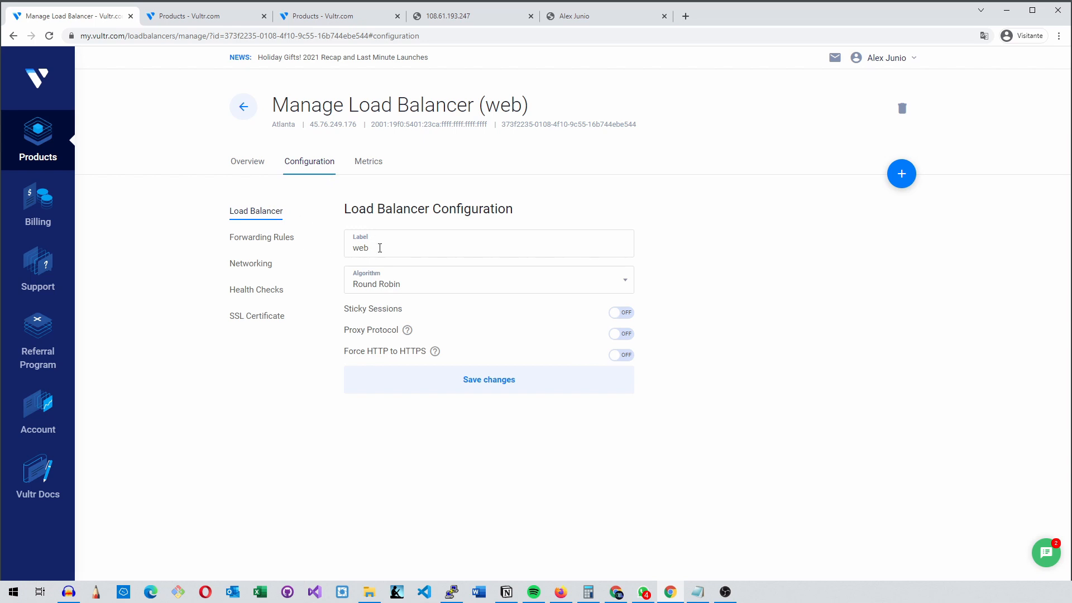
left_click(401, 246)
left_click_drag(463, 249, 339, 244)
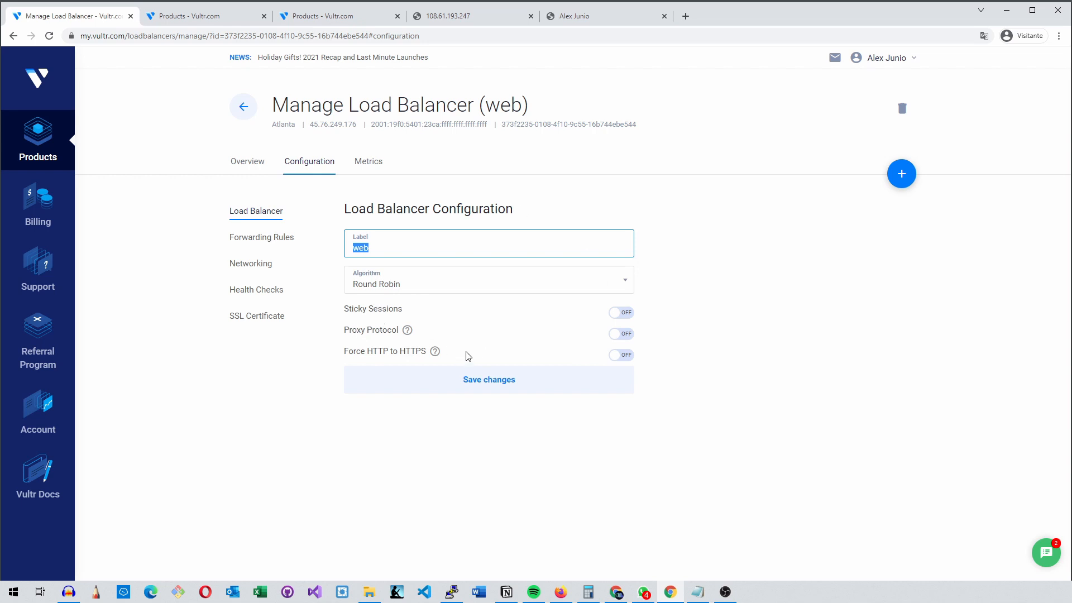
left_click(278, 240)
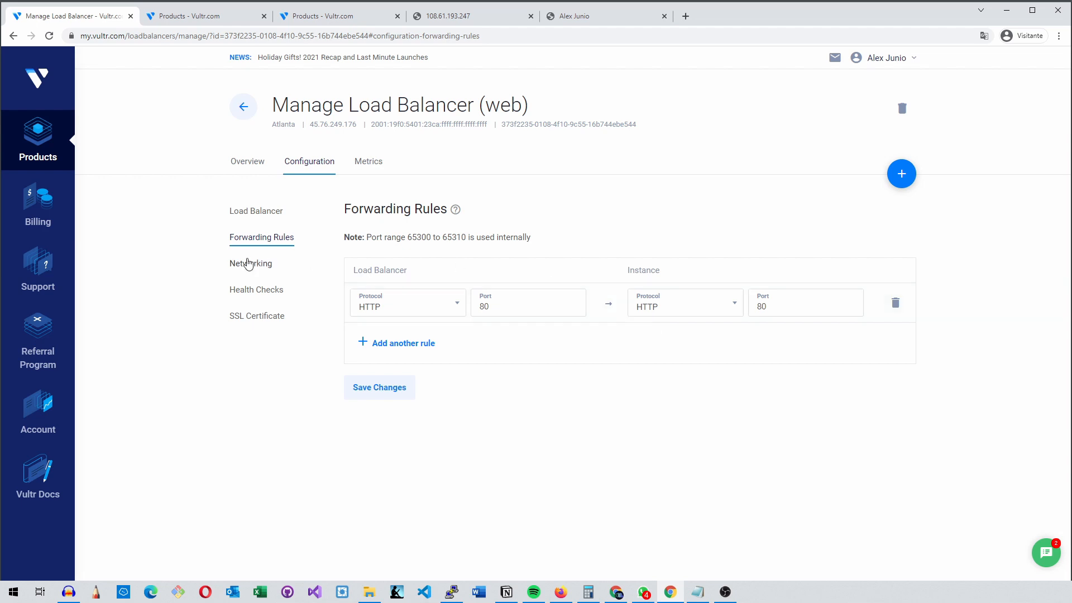
Review the load balancer's networking configuration, including firewall rules and the IPv4 and IPv6 reverse DNS settings
left_click(254, 266)
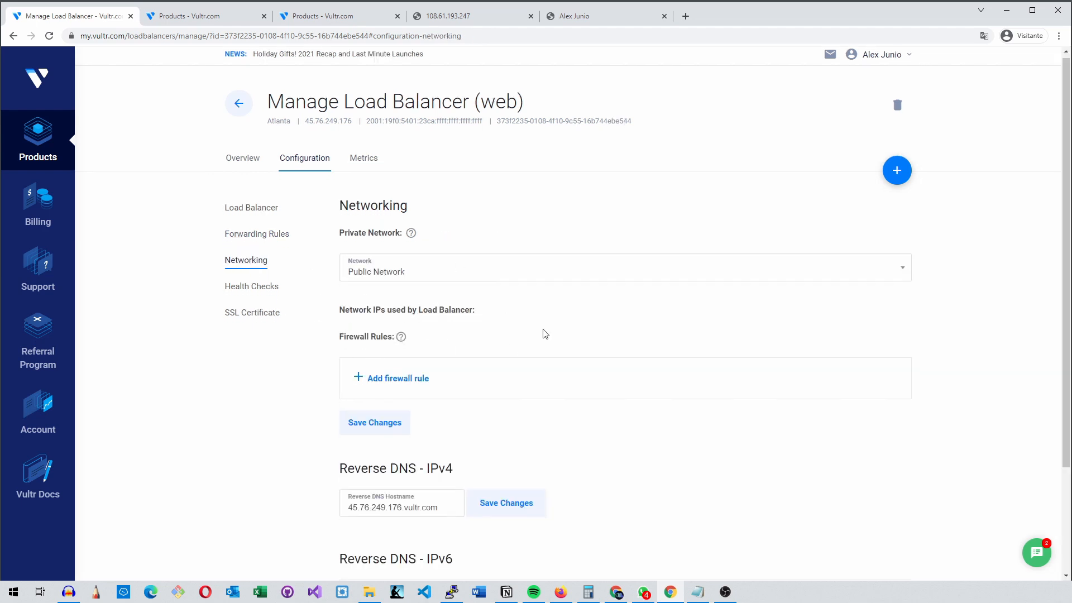
scroll(536, 347, "down", 3)
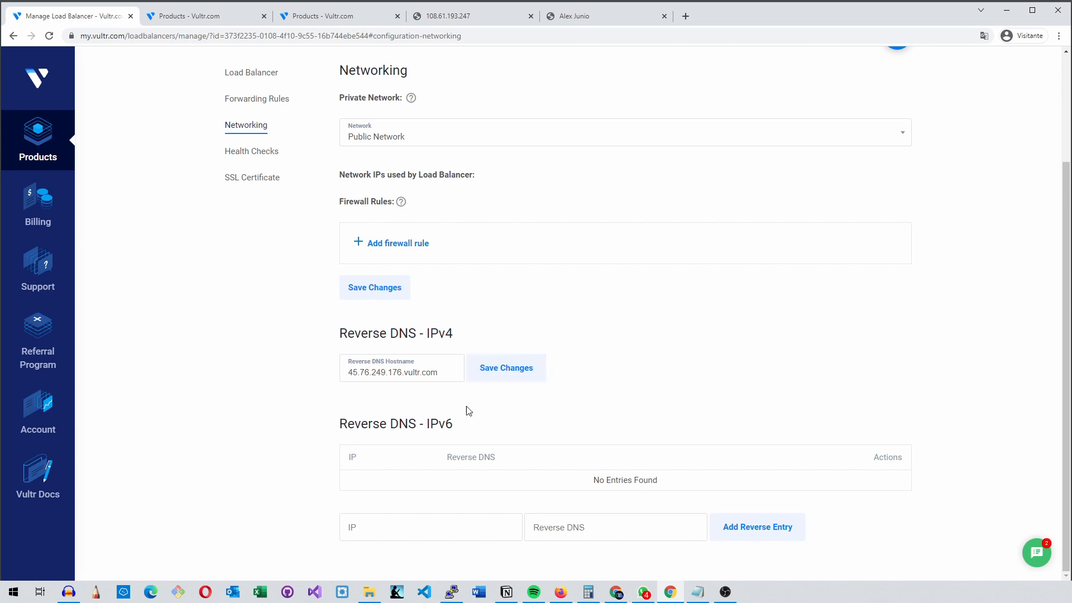
double_click(424, 374)
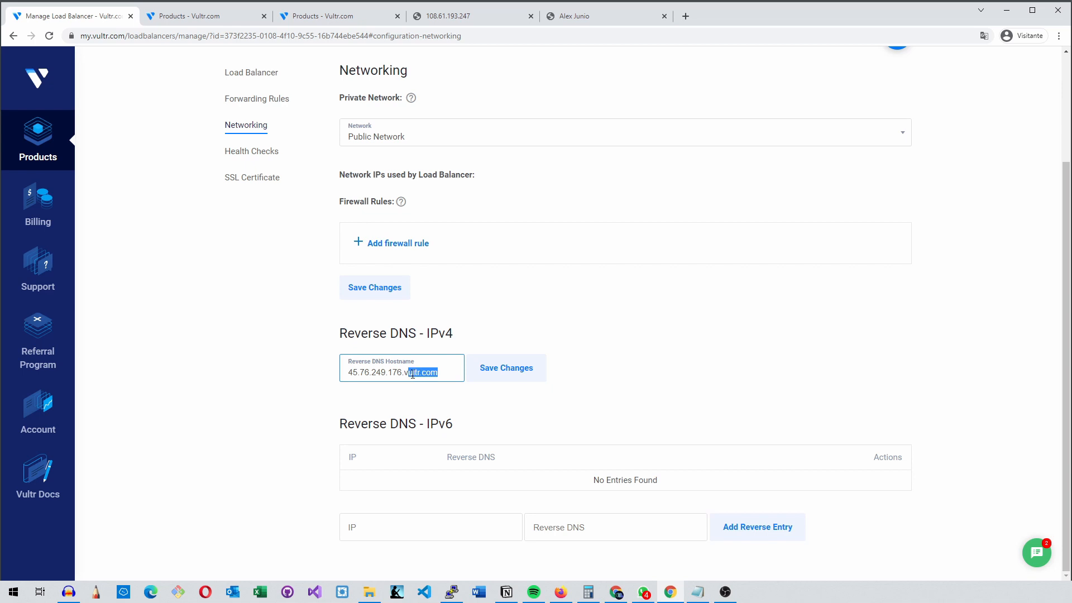
left_click(547, 404)
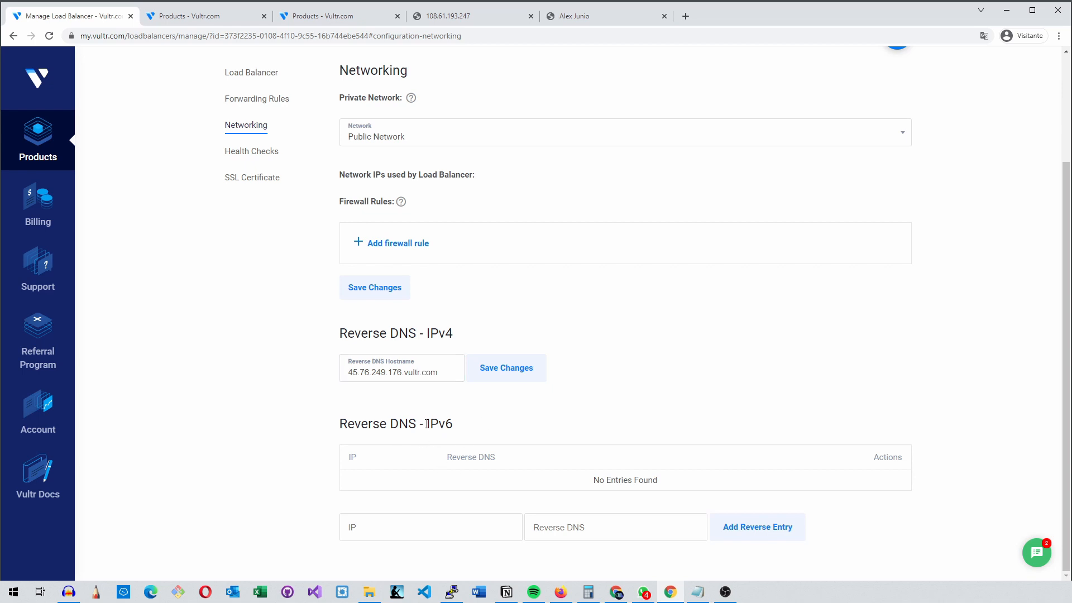
scroll(442, 420, "up", 3)
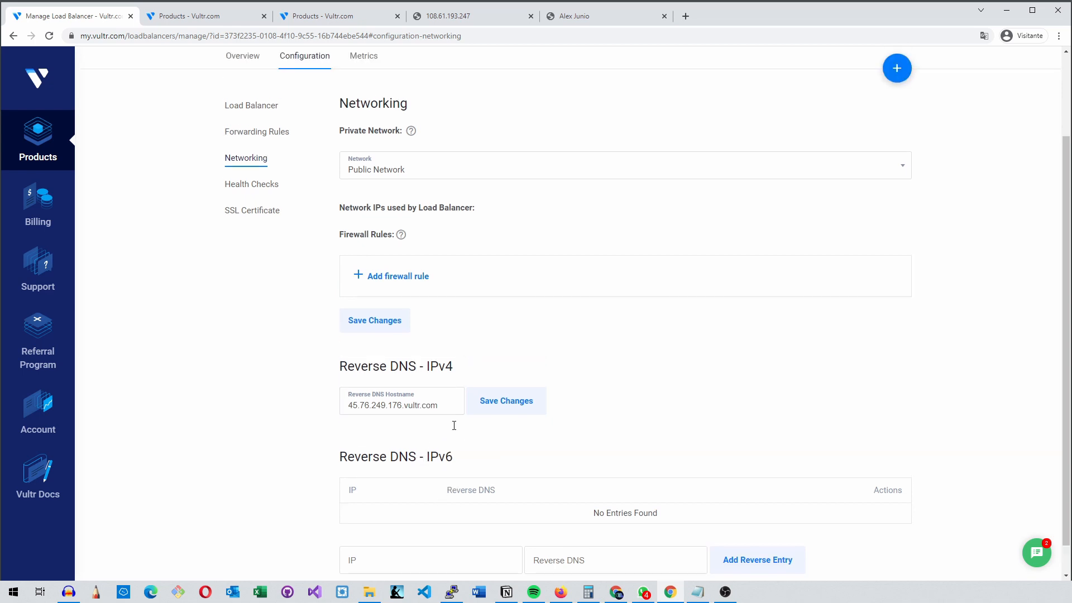
Review the load balancer's health check settings and its SSL certificate section
left_click(248, 290)
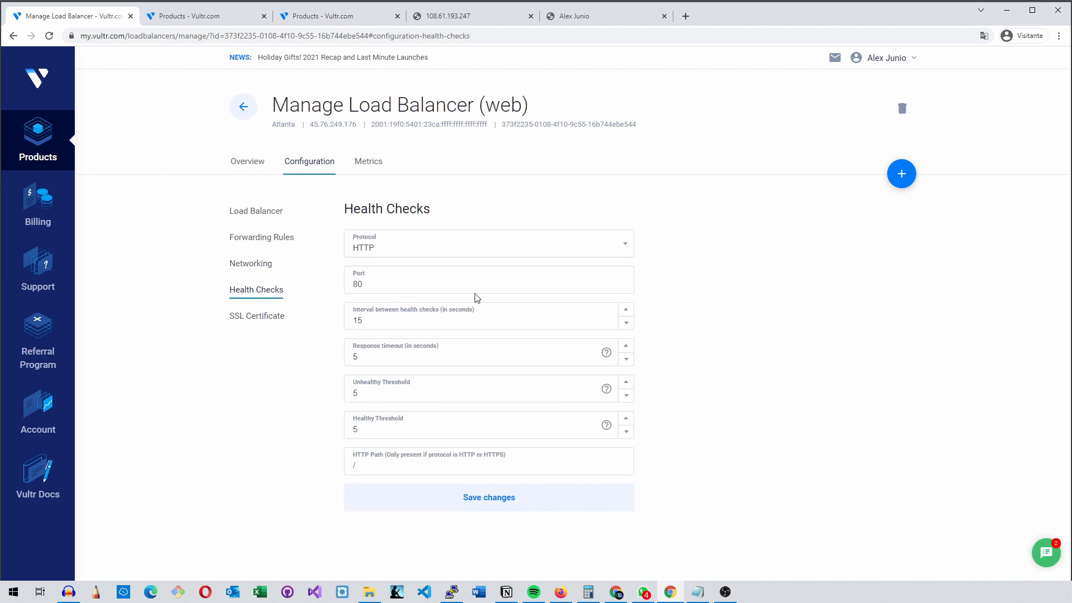
left_click(423, 249)
left_click(831, 284)
left_click(262, 318)
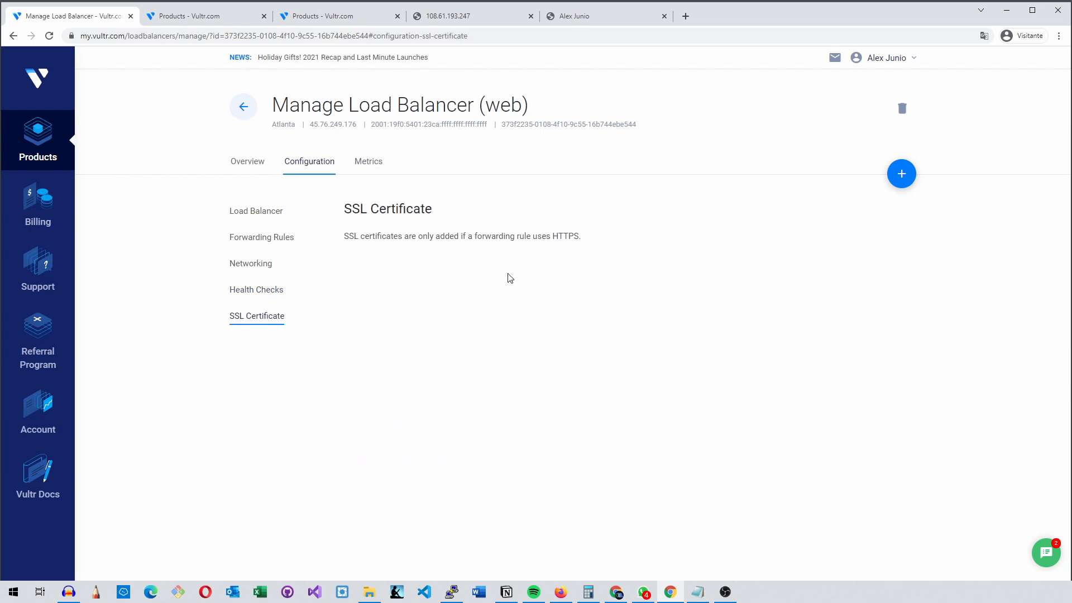
Examine the load balancer's metrics for HTTP request rate, network in/out and HTTP responses
left_click(368, 163)
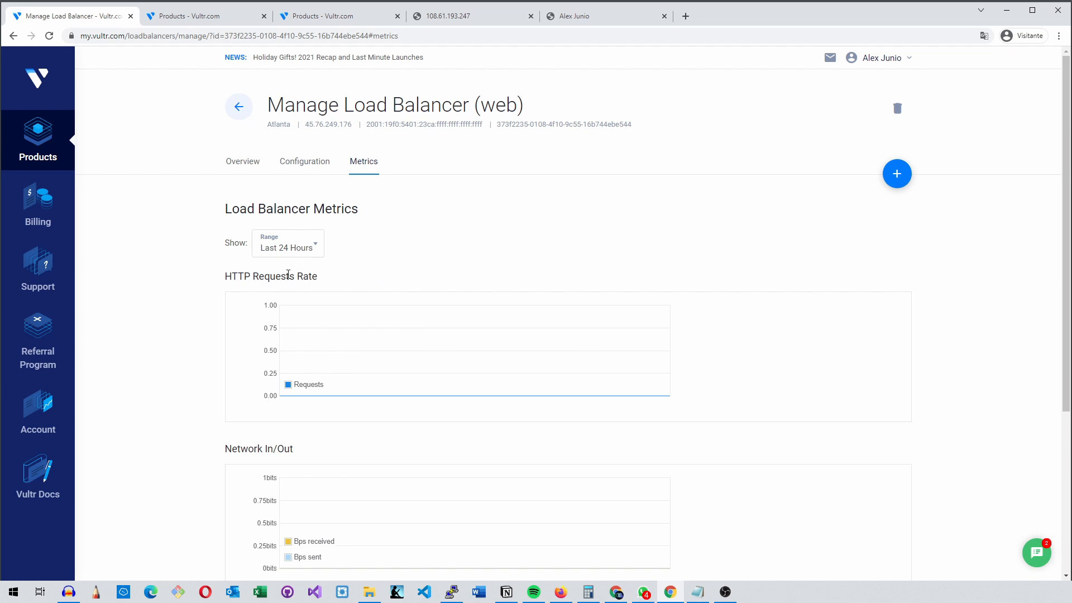
scroll(274, 337, "down", 4)
left_click_drag(251, 225, 303, 230)
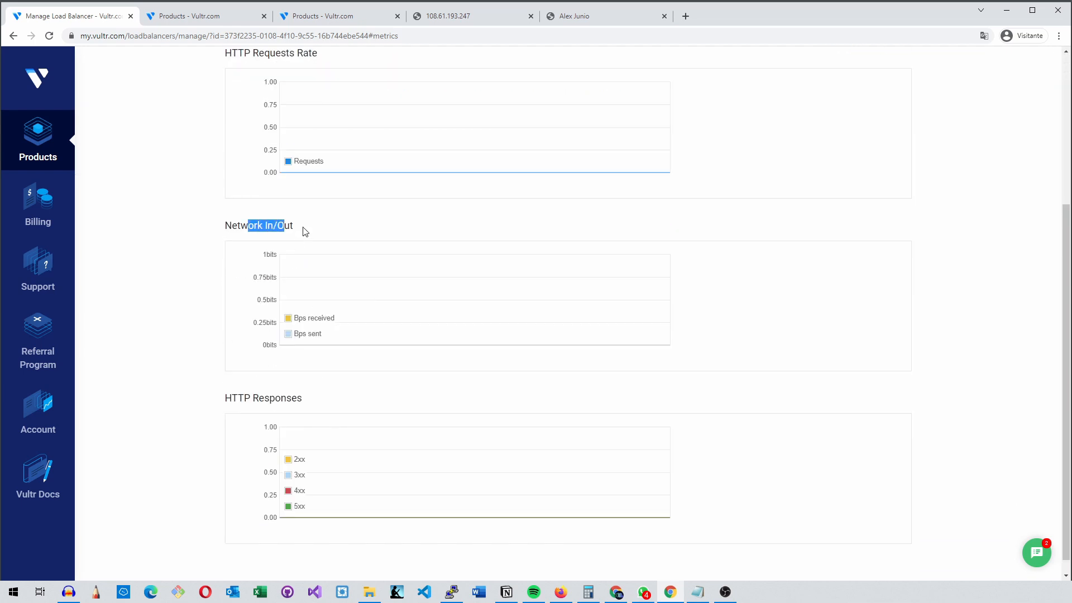
mouse_move(232, 397)
left_mouse_down()
mouse_move(290, 398)
mouse_move(243, 397)
left_mouse_up()
scroll(357, 413, "down", 1)
scroll(363, 428, "up", 5)
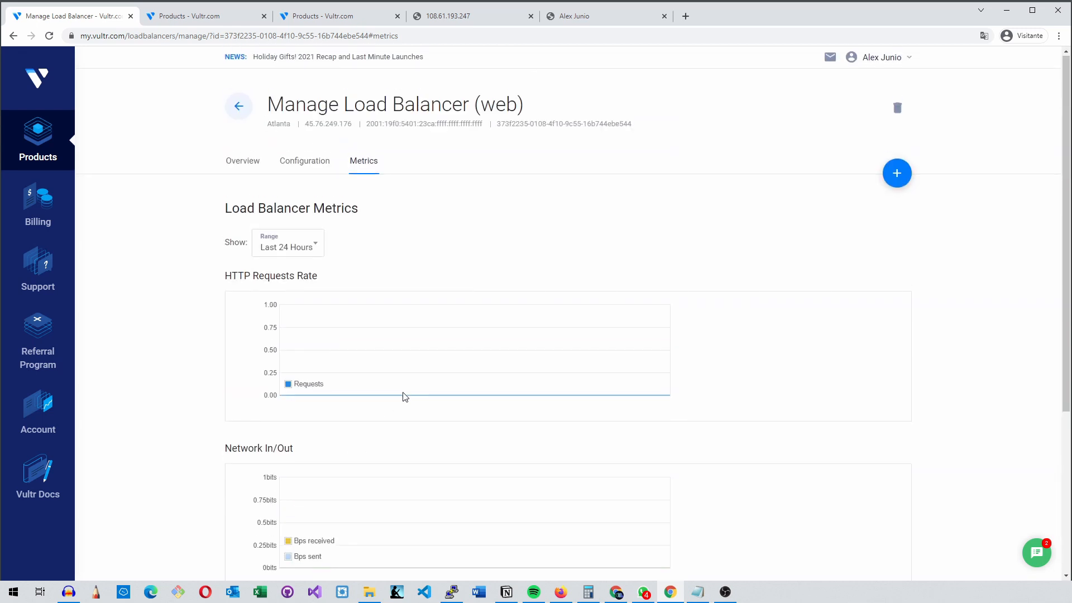
scroll(402, 395, "down", 4)
scroll(409, 391, "up", 4)
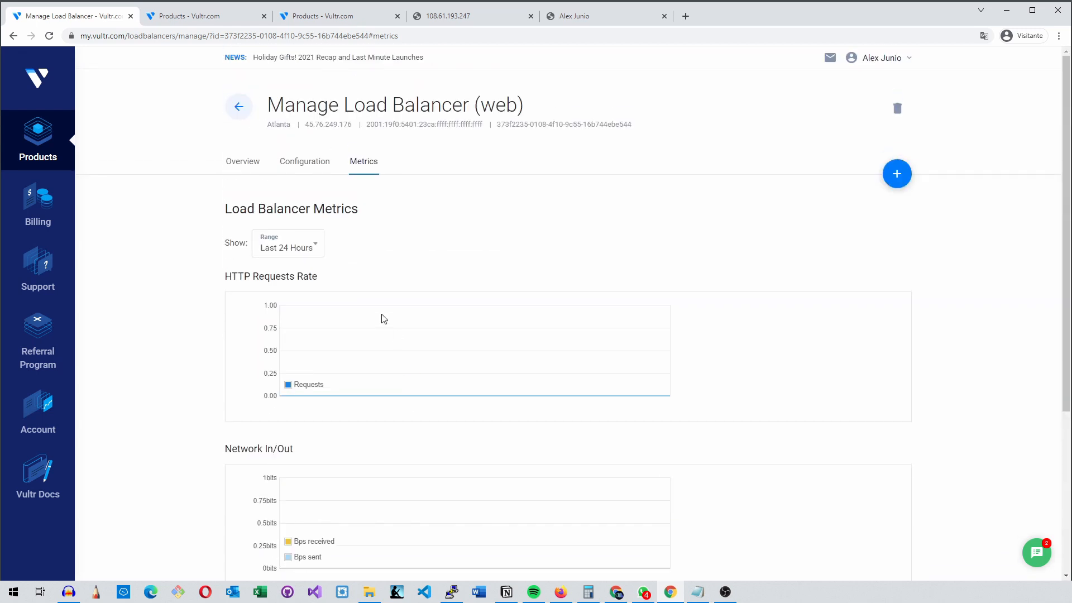
Check the list of server instances, and attach Web-01 to the load balancer from its overview
left_click(236, 162)
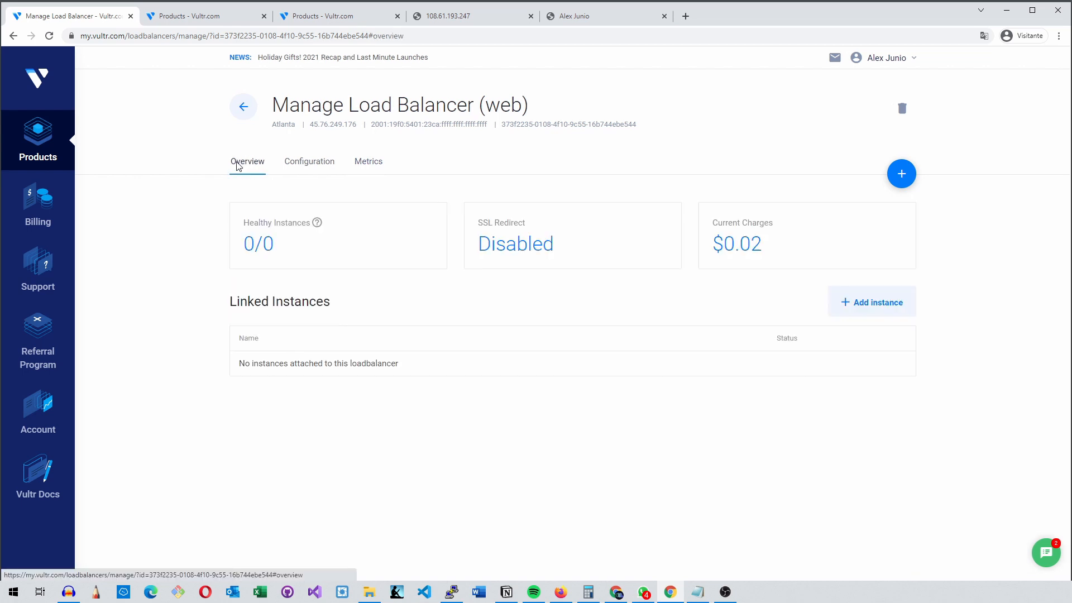
left_click(170, 15)
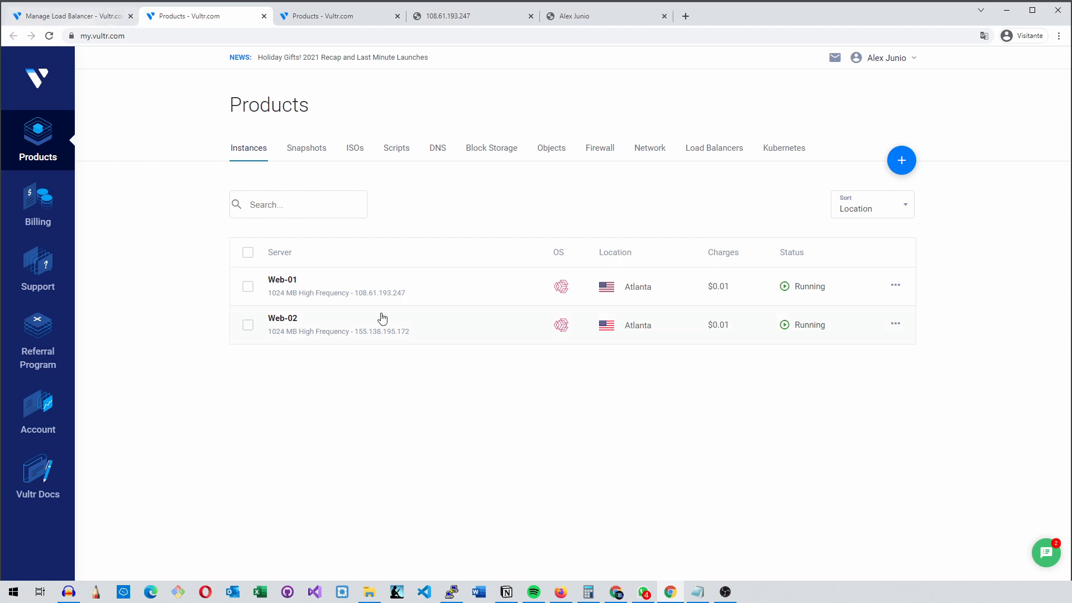
left_click(38, 16)
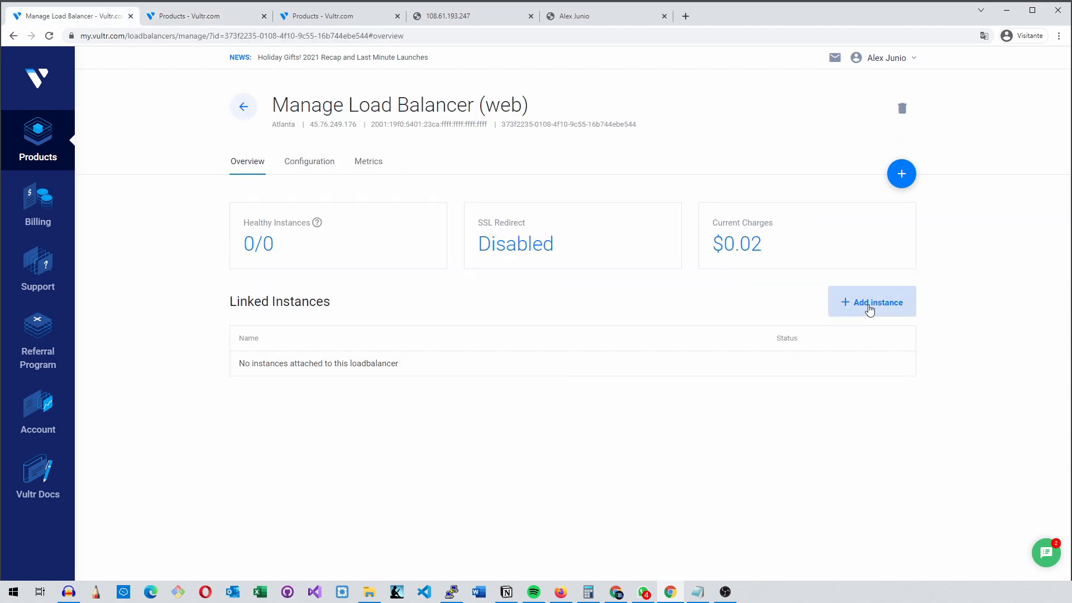
left_click(869, 310)
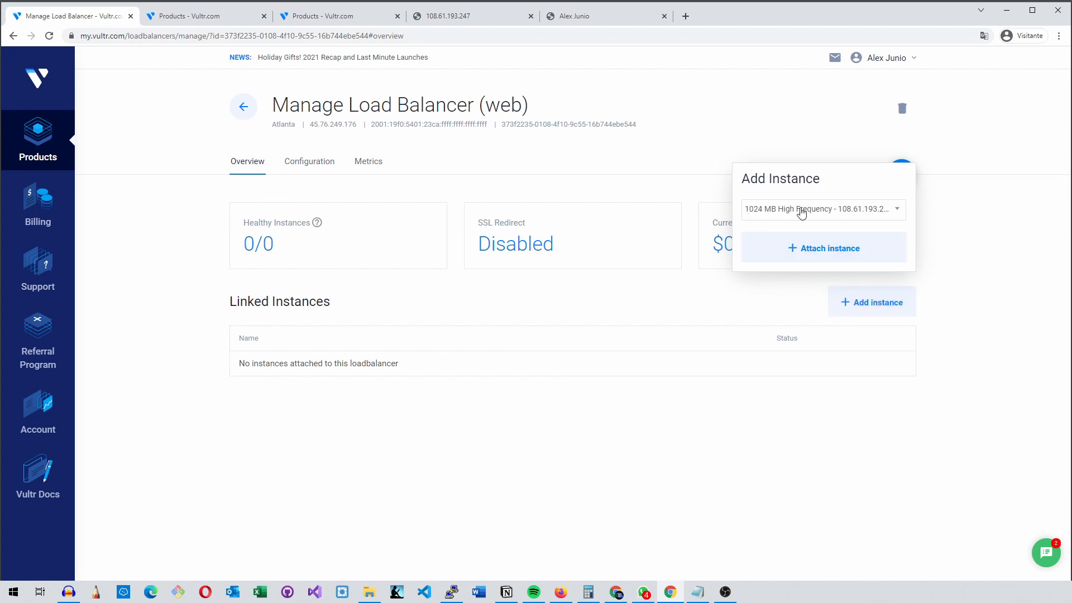
left_click(810, 210)
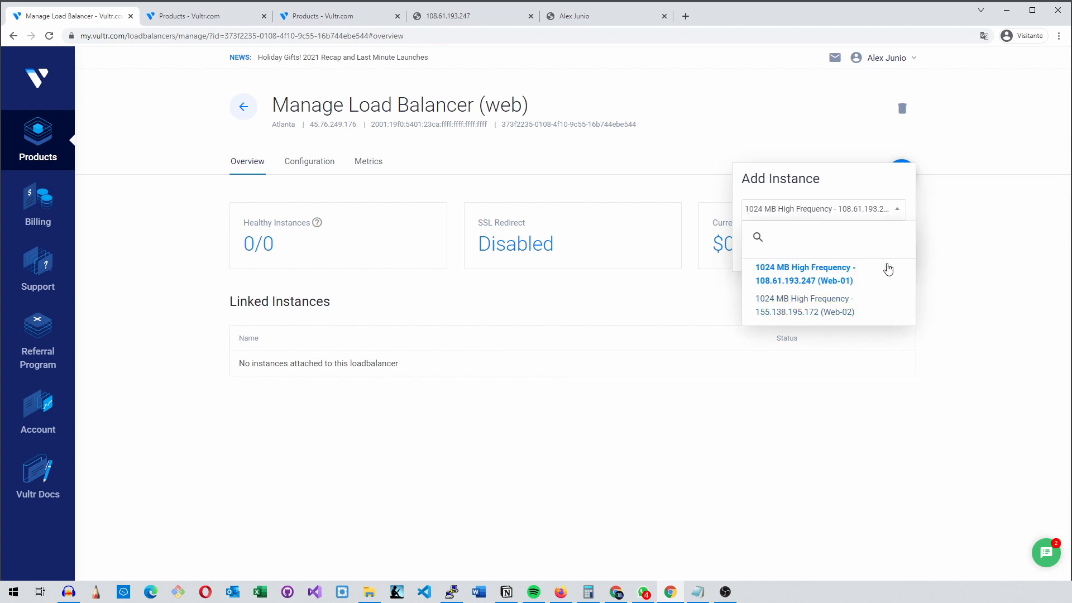
left_click(835, 281)
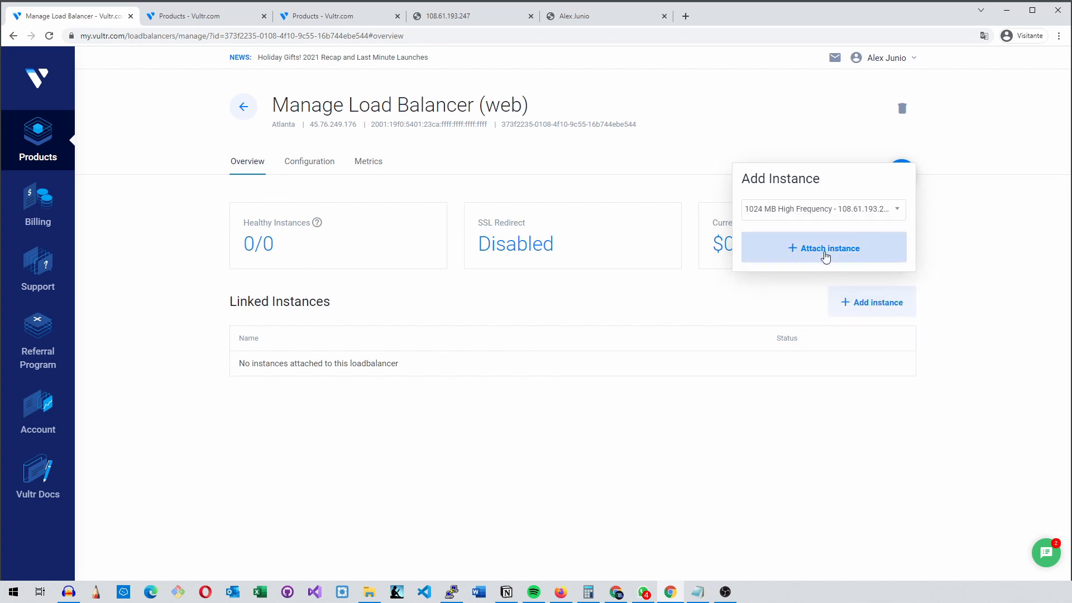
left_click(816, 254)
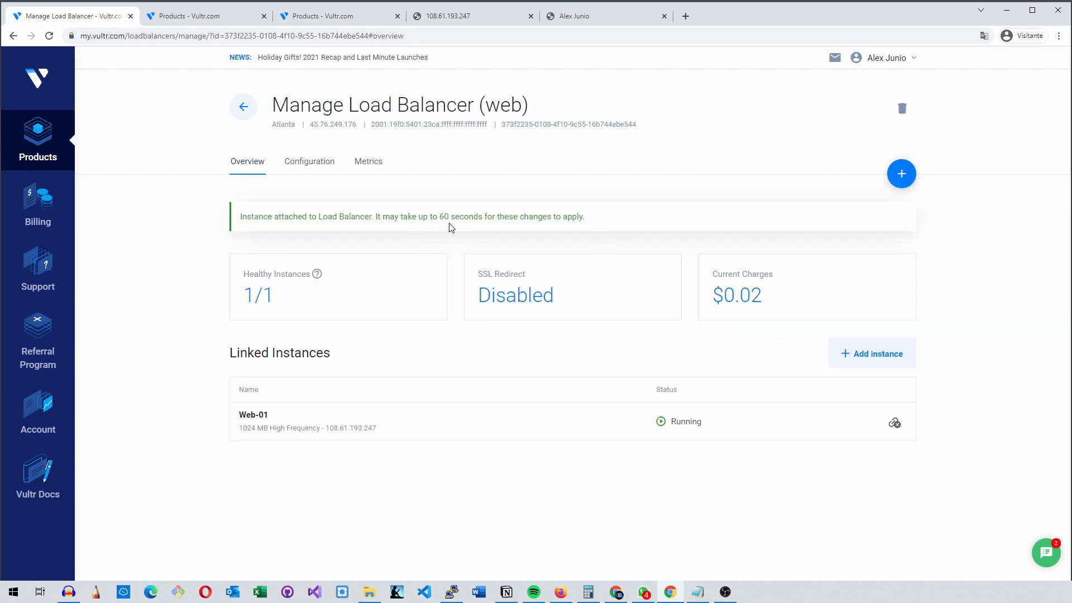
Attach the Web-02 instance to the load balancer as a second linked instance
left_click_drag(465, 218, 471, 218)
left_click(878, 360)
left_click(794, 265)
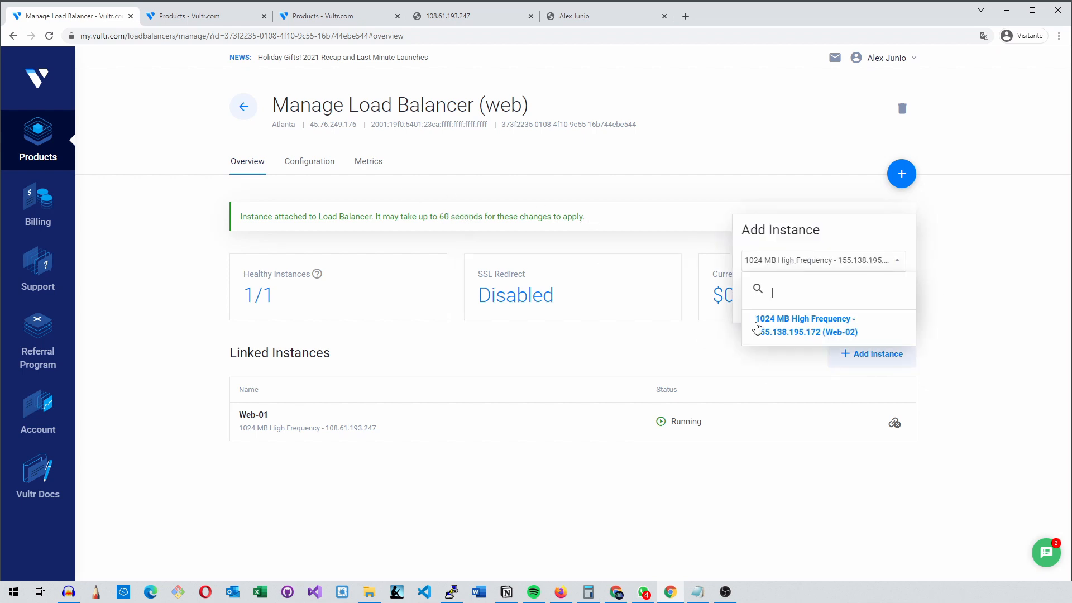
left_click(841, 328)
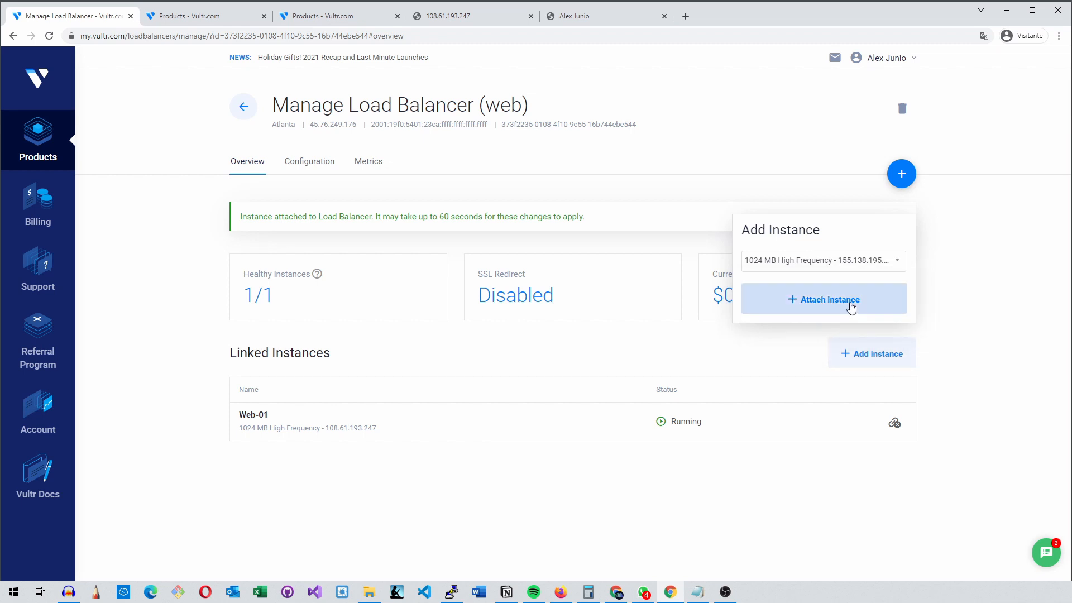
left_click(850, 301)
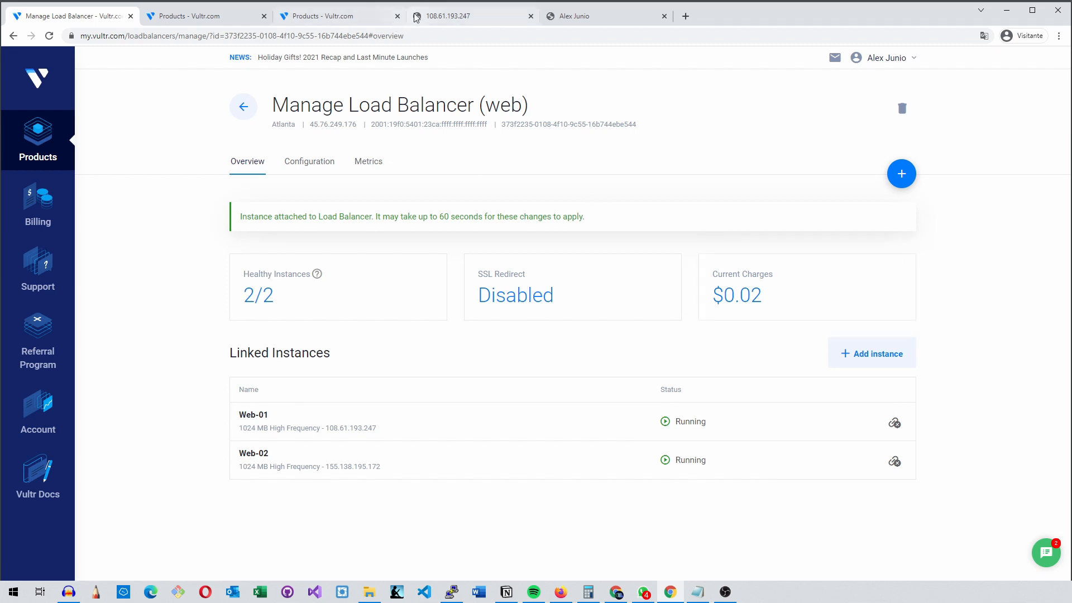
Reload the Web-01 and Web-02 server pages to check what each one serves directly
left_click(448, 16)
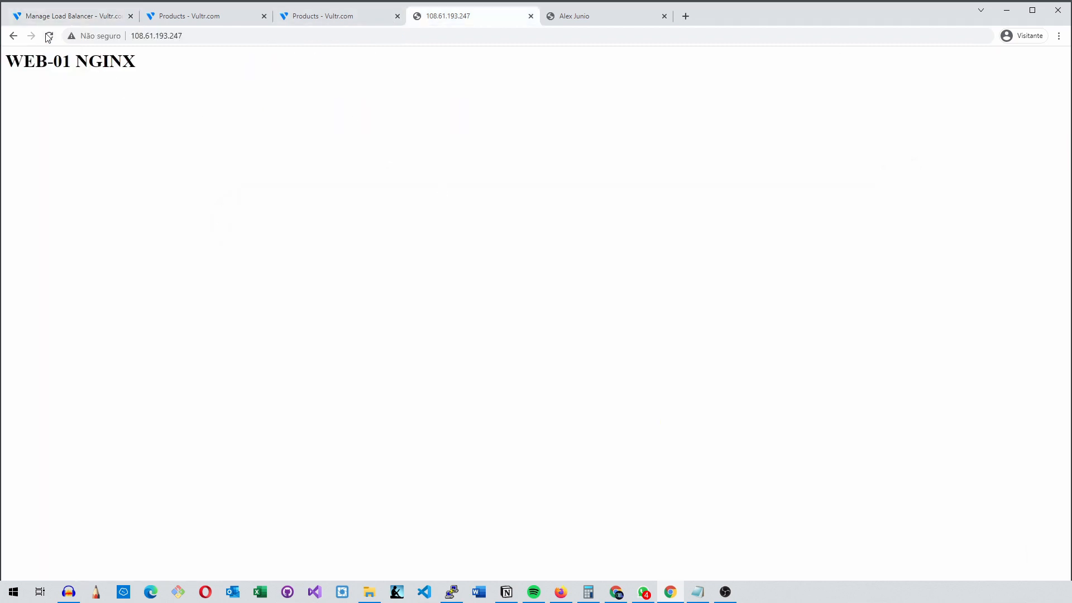
left_click(573, 15)
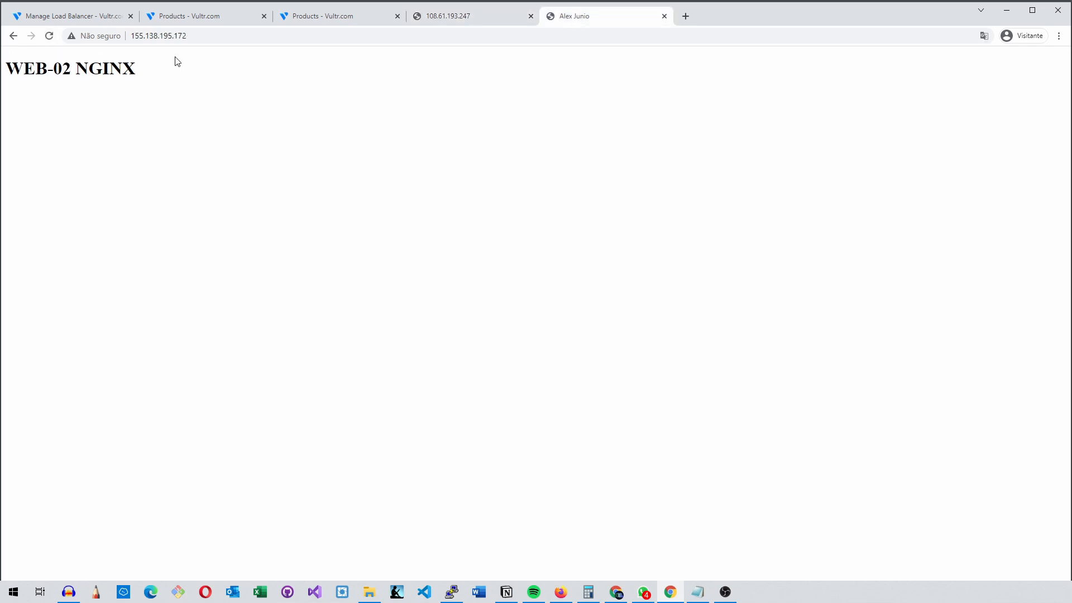
left_click(49, 36)
left_click(420, 21)
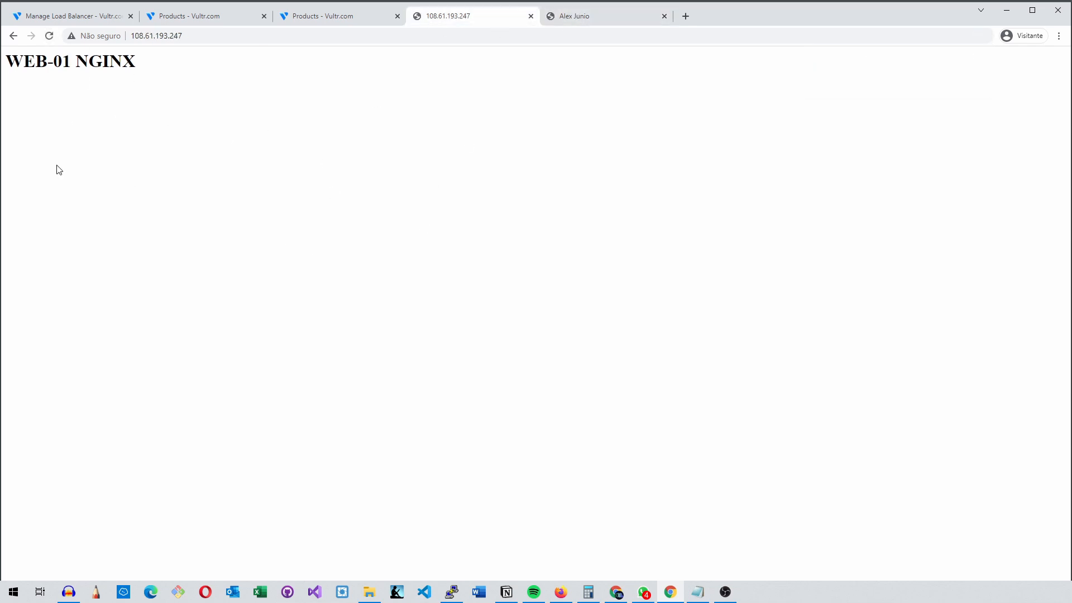
left_click(49, 36)
left_click(592, 17)
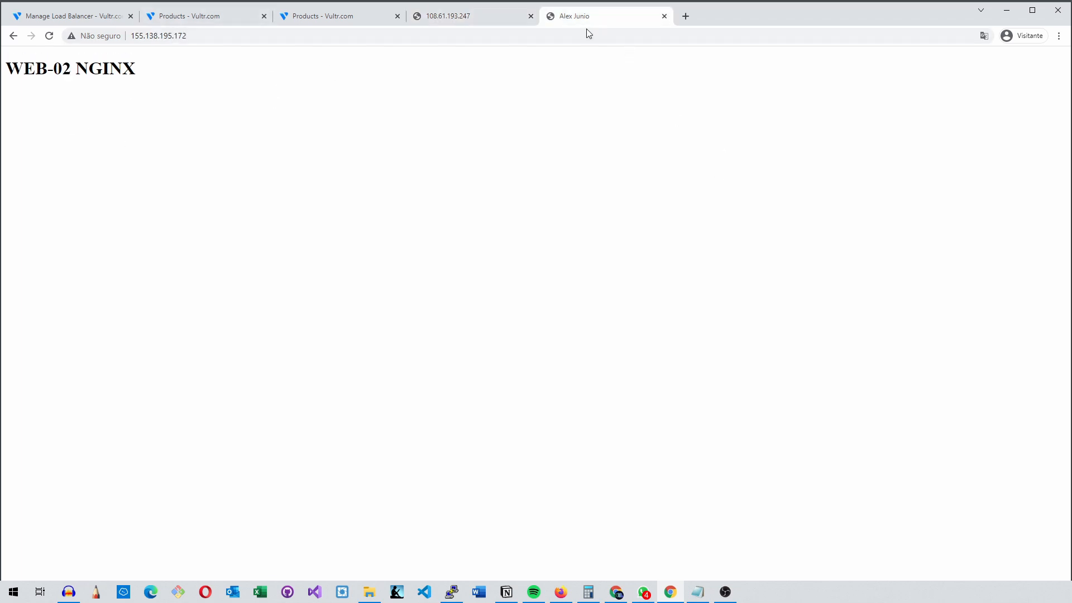
Return to the load balancer's overview, highlight its IPv4 address, and close the two direct server pages
left_click(53, 17)
left_click_drag(310, 125, 357, 125)
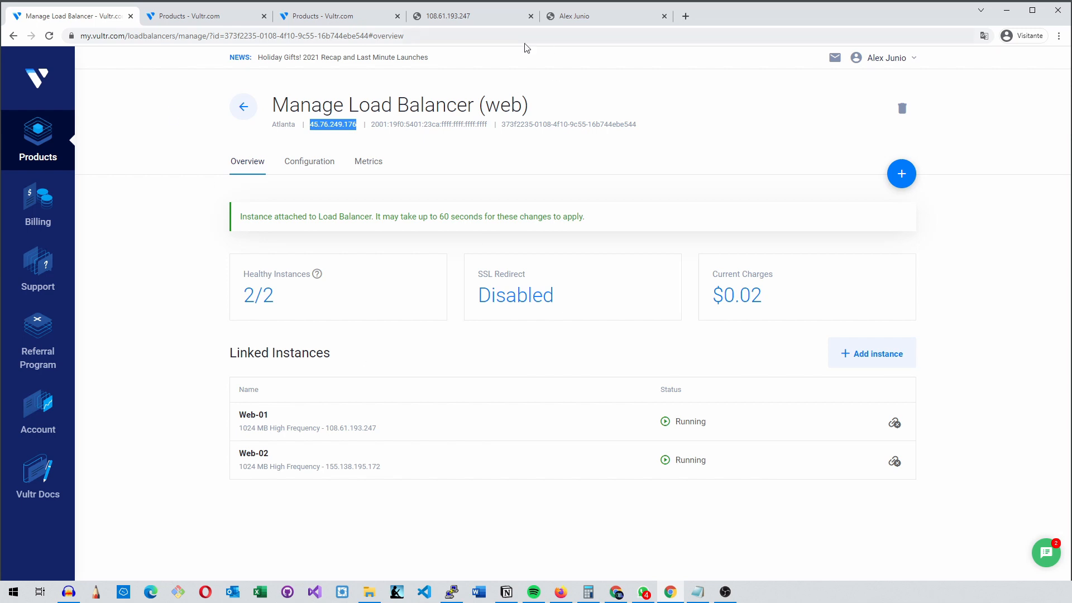
left_click(530, 15)
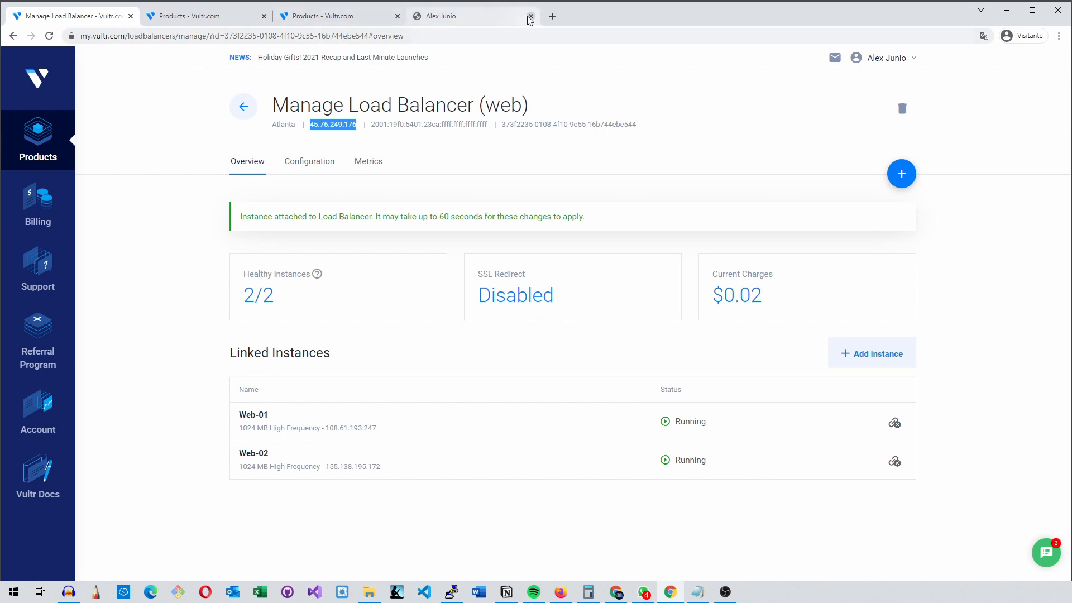
left_click(531, 15)
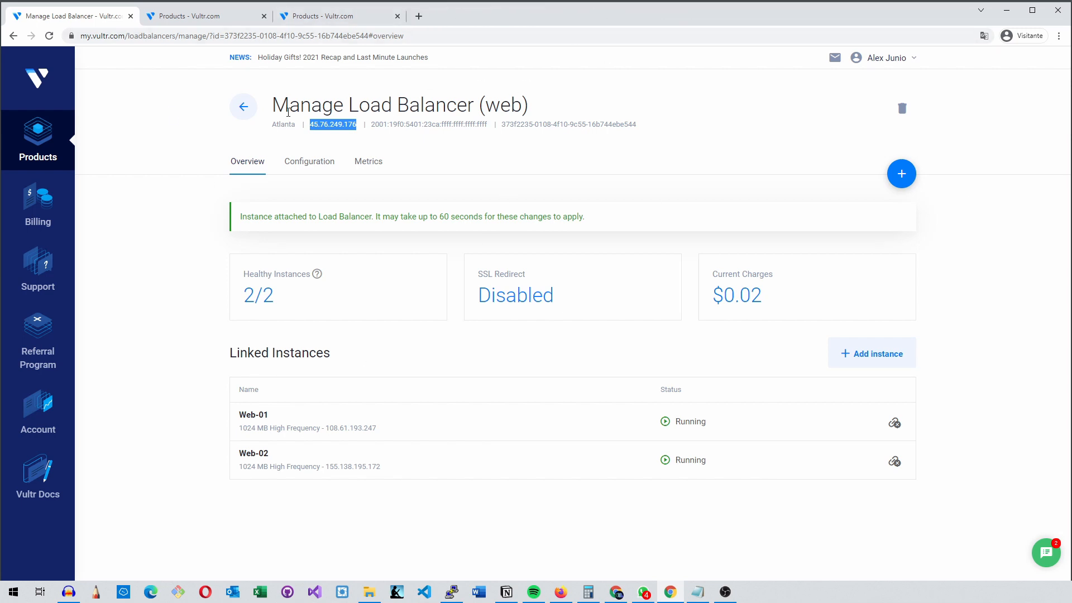
Recheck the instances list and open the load balancer's IPv4 address, 45.76.249.176, in a new browser tab
left_click(190, 16)
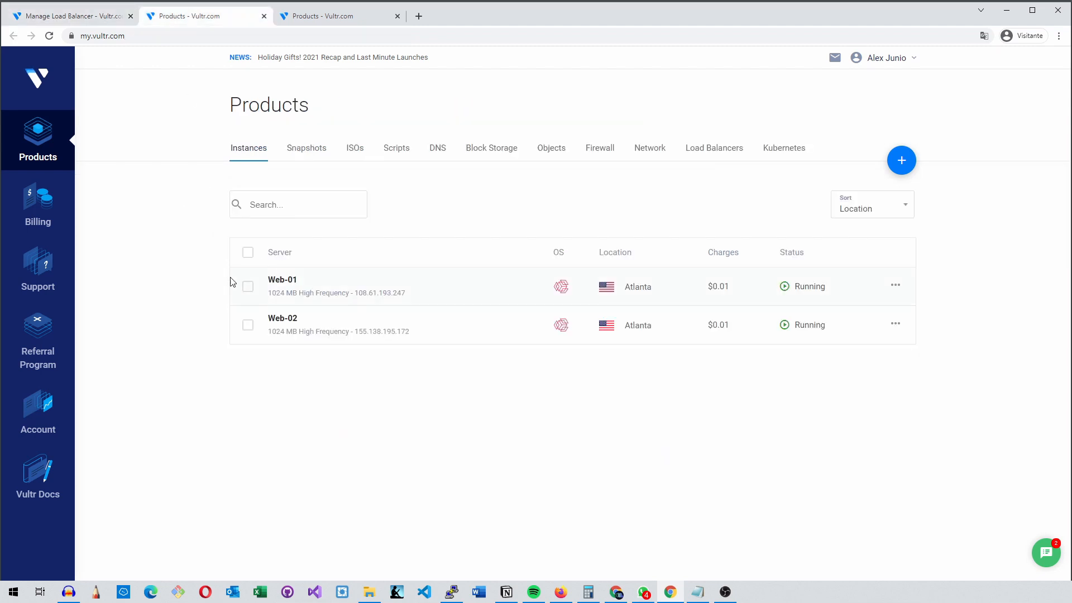
left_click(90, 16)
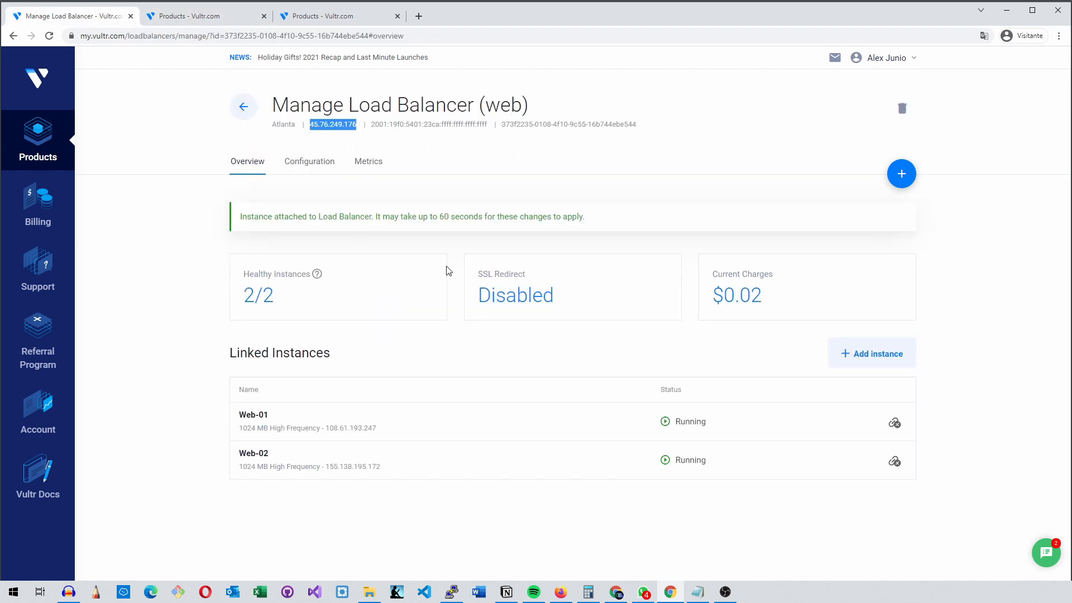
right_click(349, 128)
left_click(391, 163)
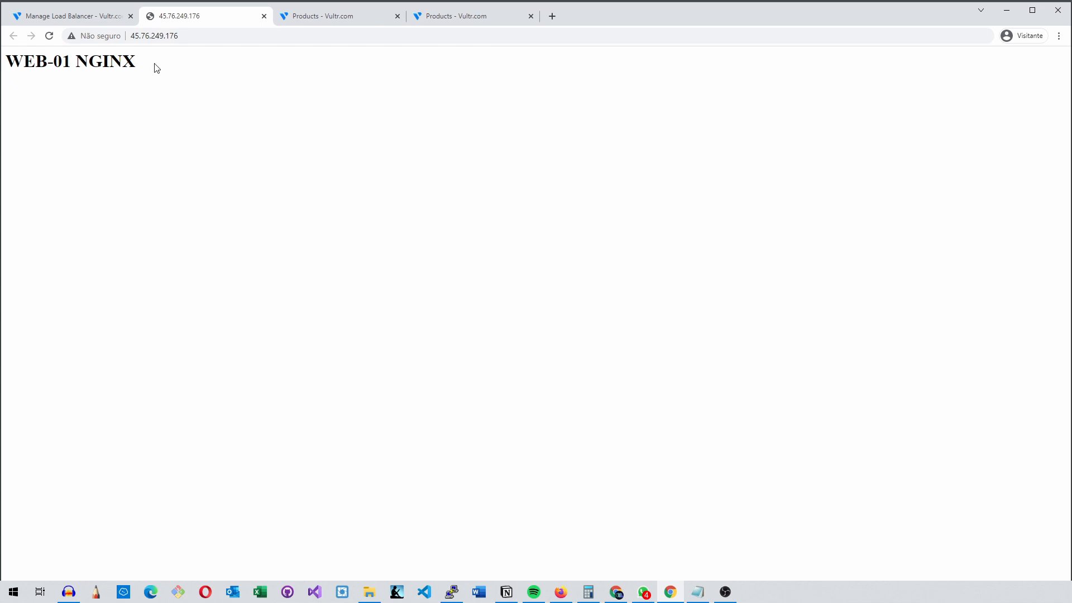
Reload the page at the load balancer's address repeatedly to test how requests are distributed between Web-01 and Web-02
left_click(50, 36)
left_click(50, 36)
left_click(50, 36)
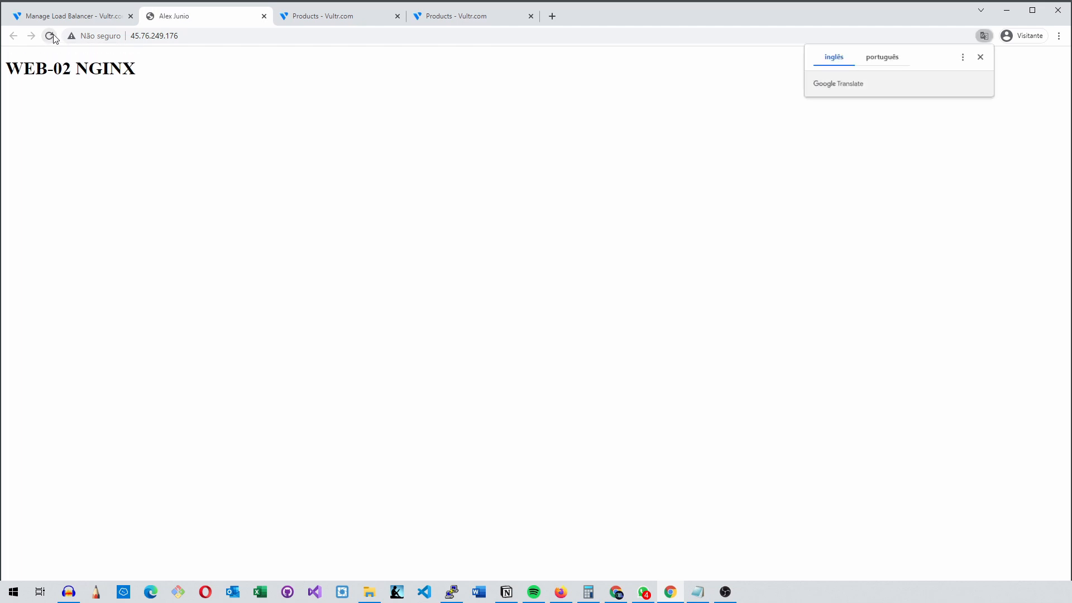
left_click(49, 35)
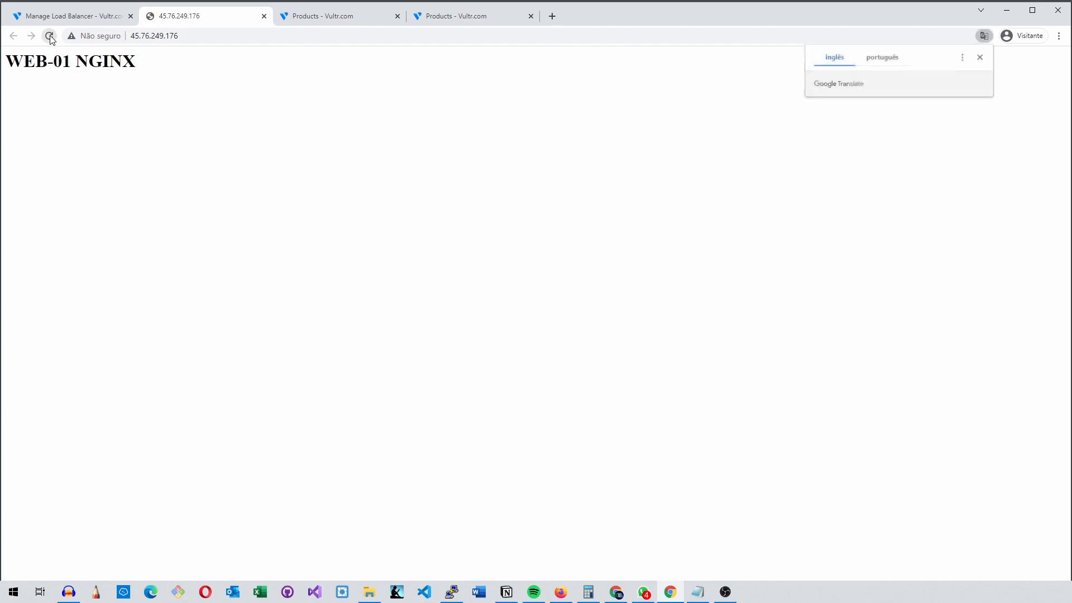
left_click(50, 36)
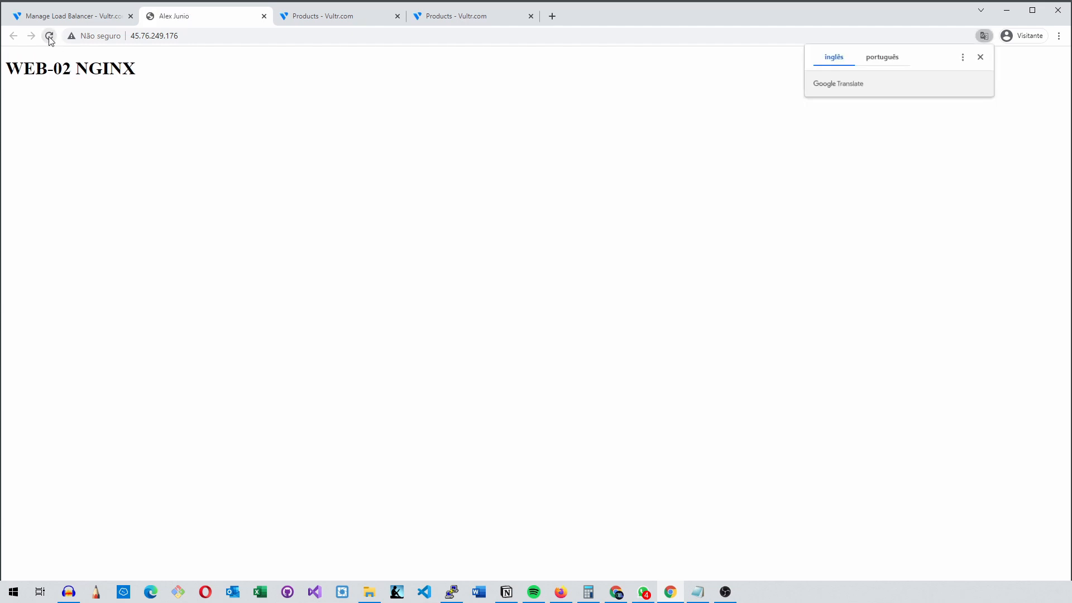
Reload the page served at 45.76.249.176 three more times, checking the load balancer's overview between reloads
left_click(51, 37)
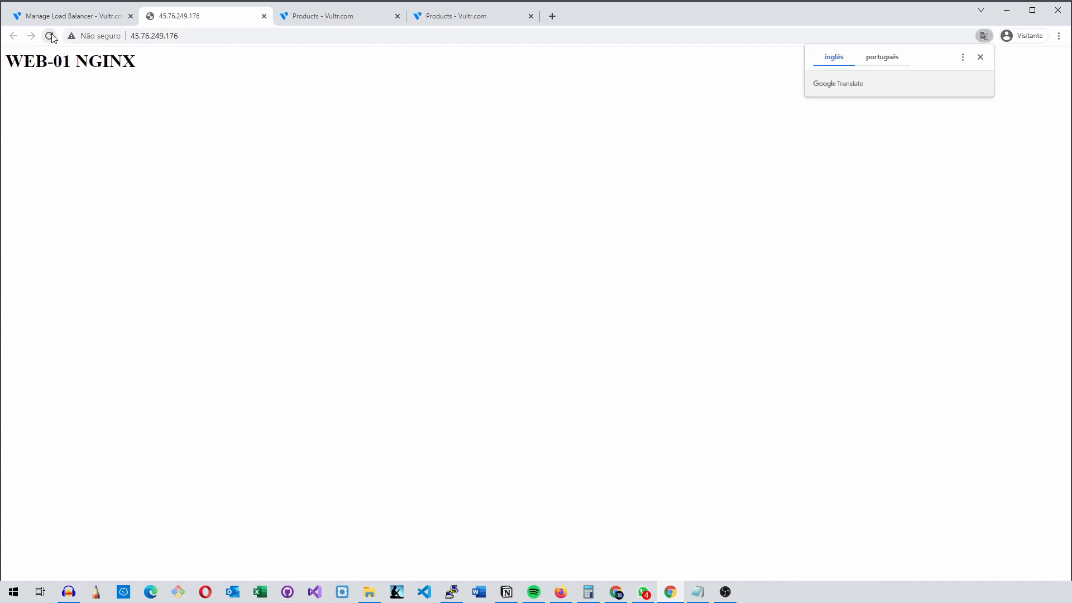
left_click(50, 36)
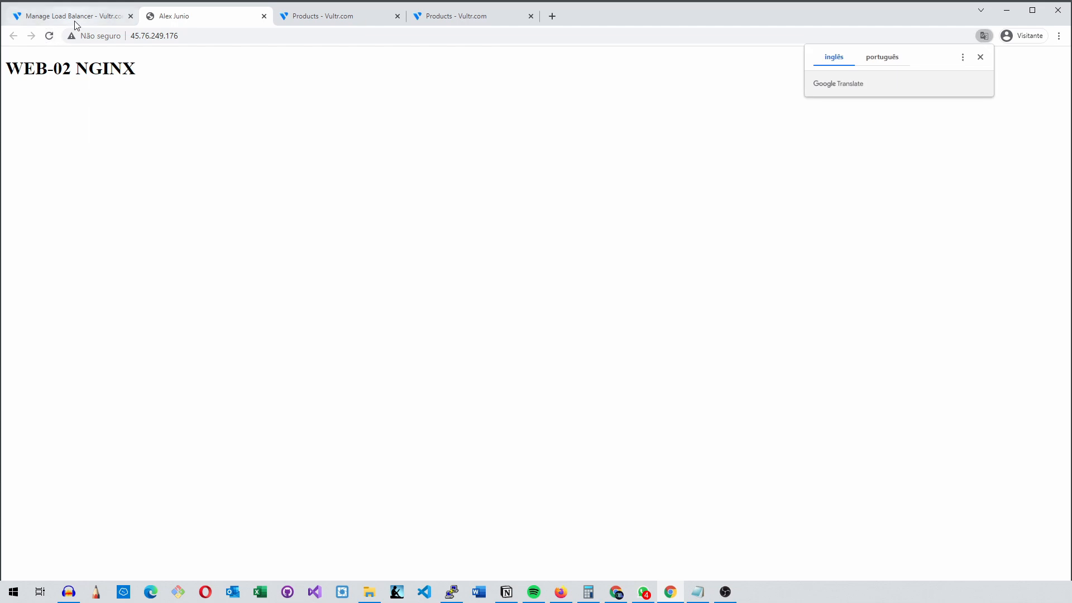
left_click(73, 16)
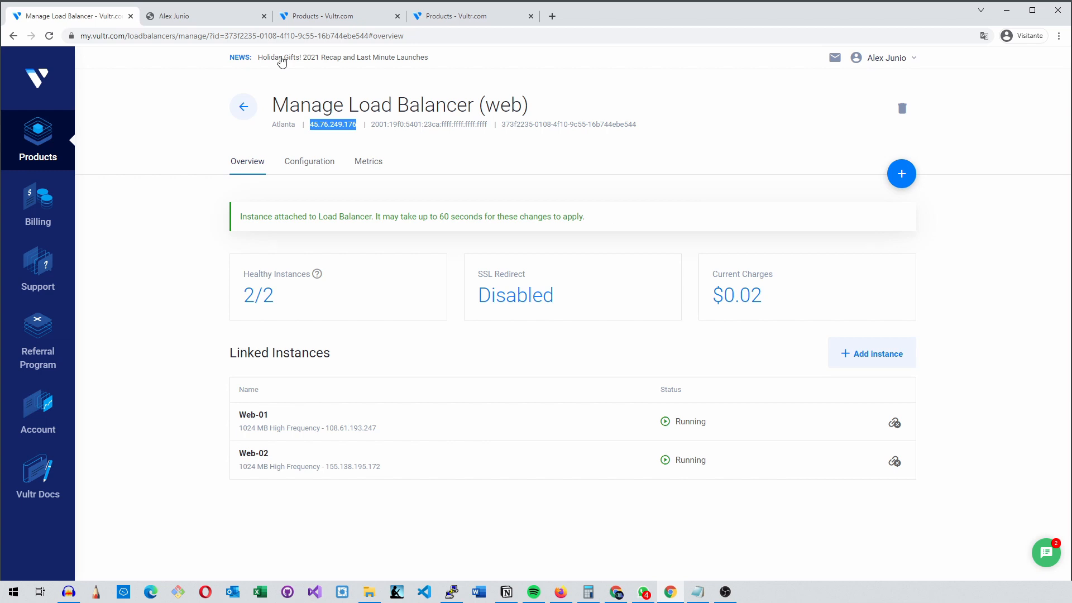
left_click(228, 20)
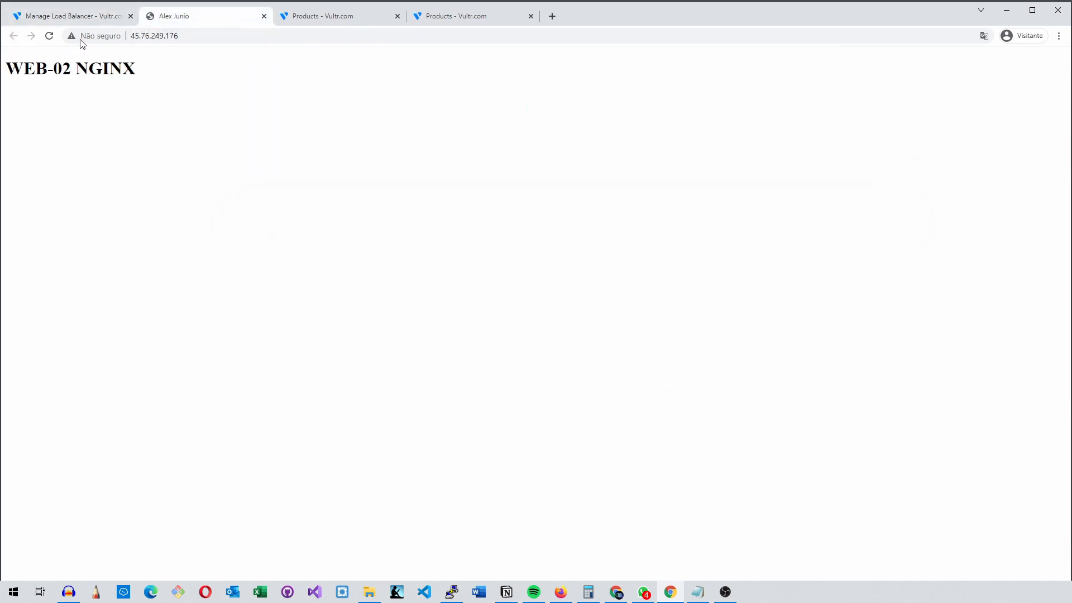
left_click(81, 16)
left_click(172, 16)
left_click(50, 35)
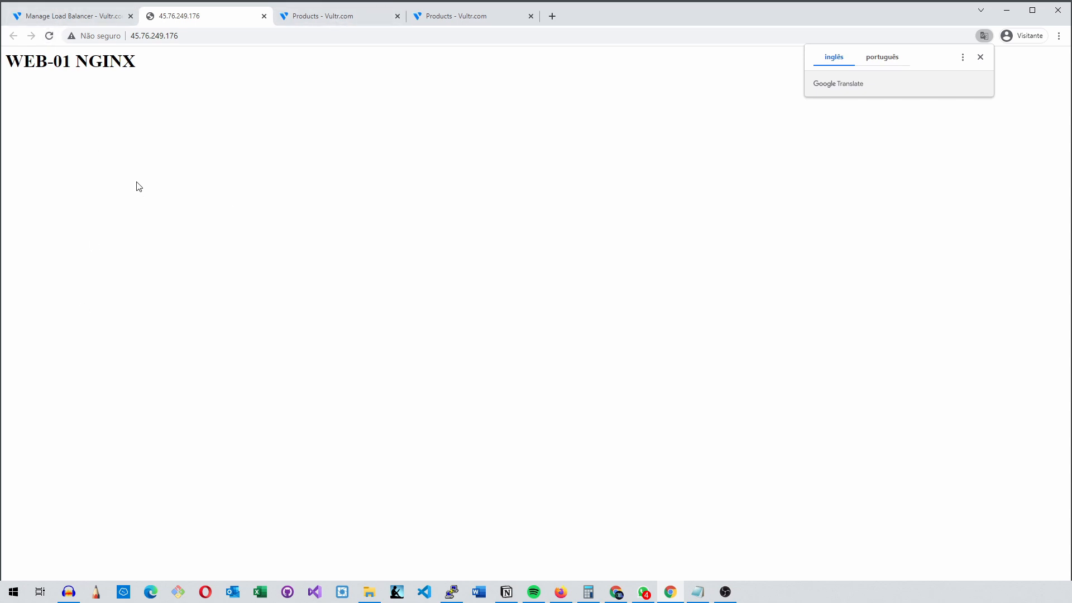
Review the Web-01 and Web-02 entries in the instances list and return to the "web" load balancer's overview
left_click(89, 15)
key("ctrl+Tab")
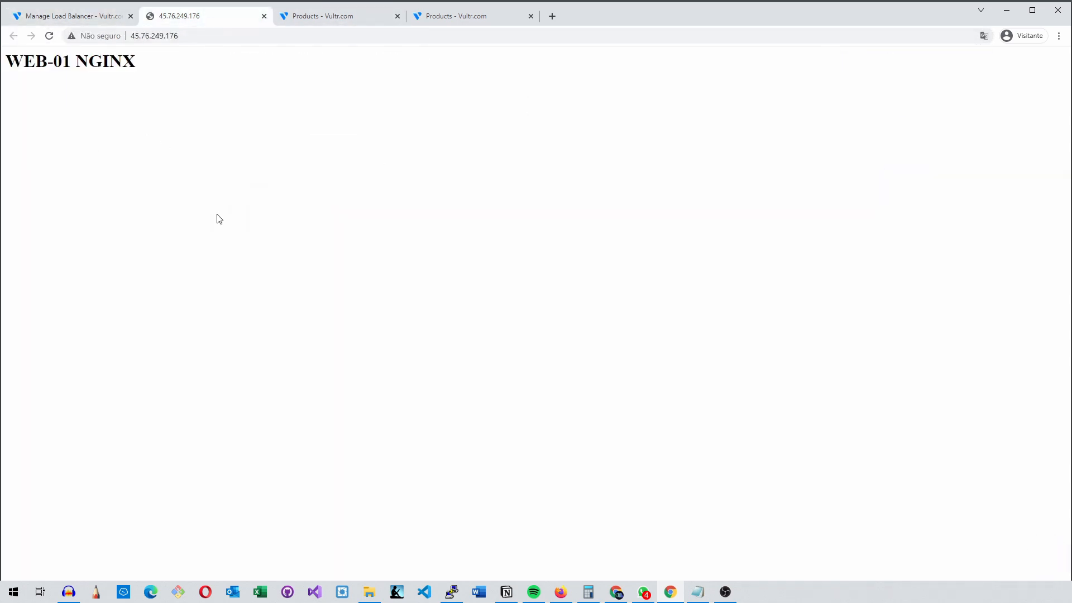
key("ctrl+Tab")
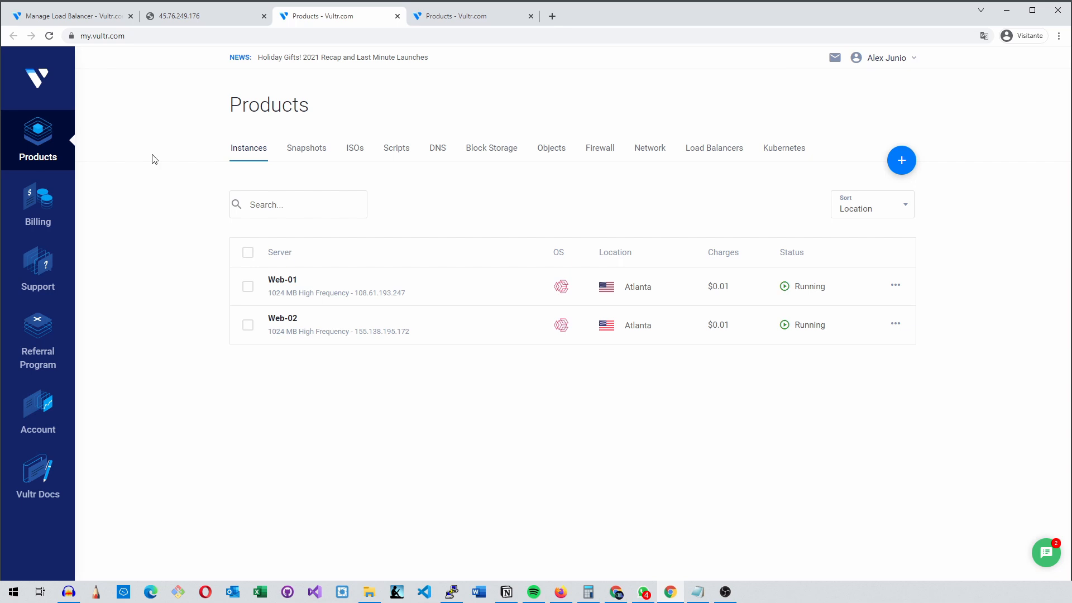
key("ctrl+1")
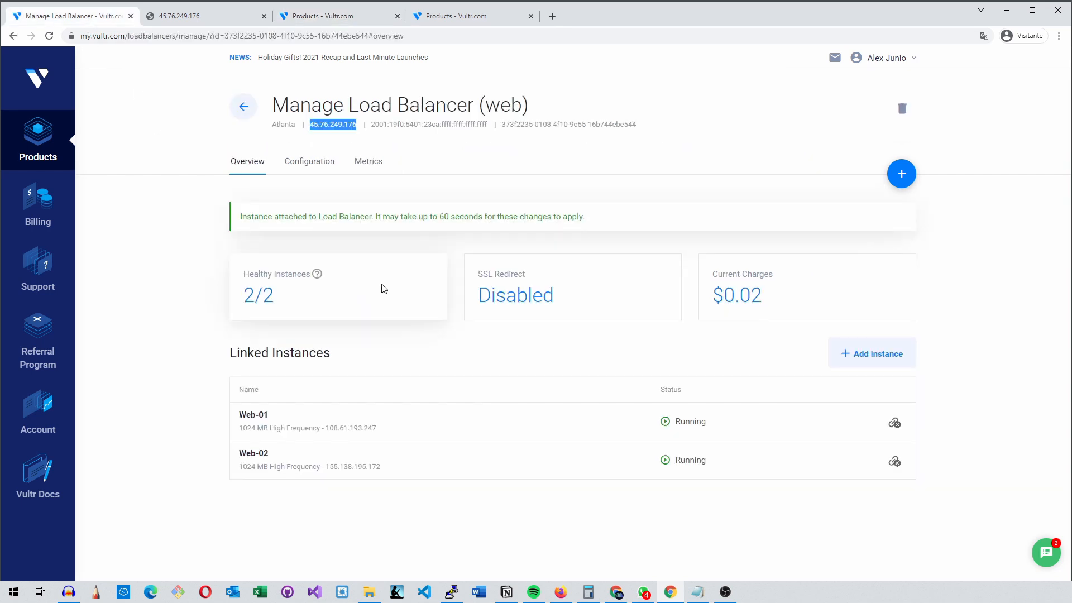